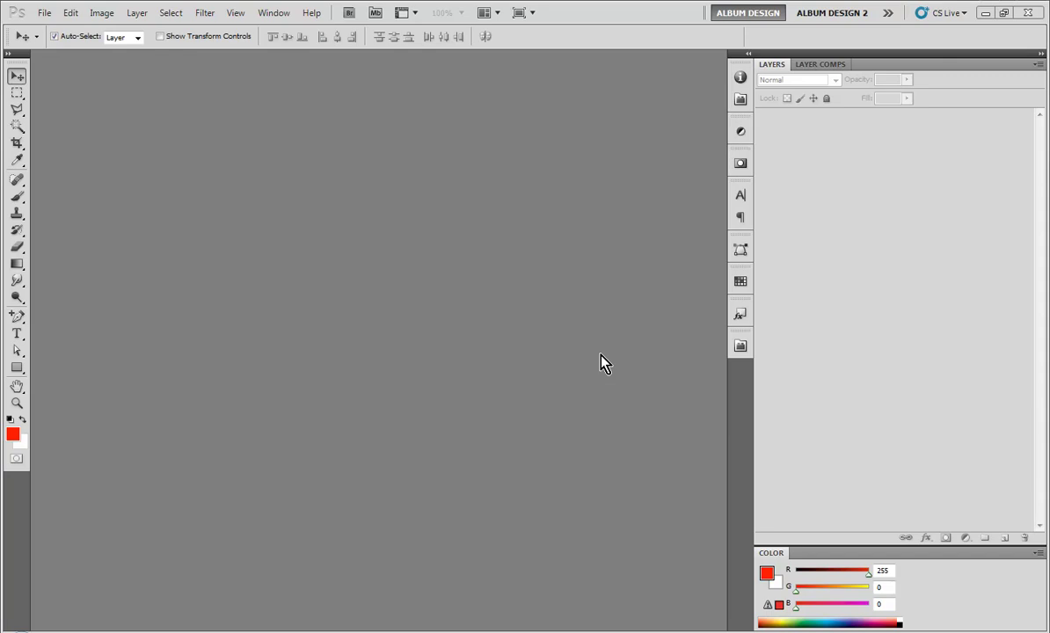
- Bring Adobe Bridge forward to show the Signature - Guest Book album templates
click(712, 624)
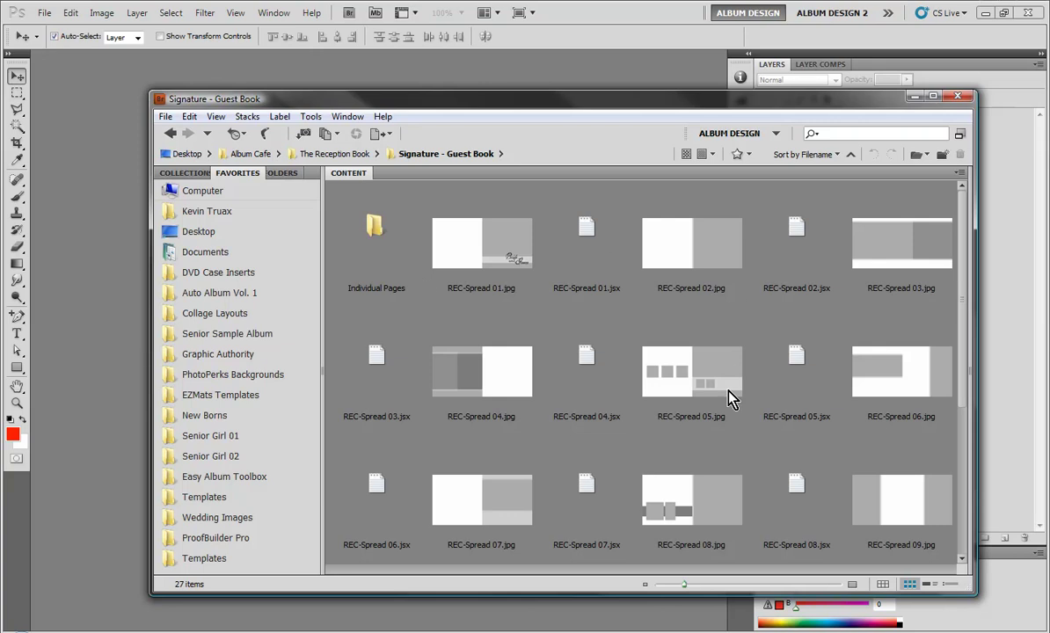
- Open the Individual Pages template folder in Bridge, then return to the Photoshop workspace
click(351, 220)
double_click(351, 215)
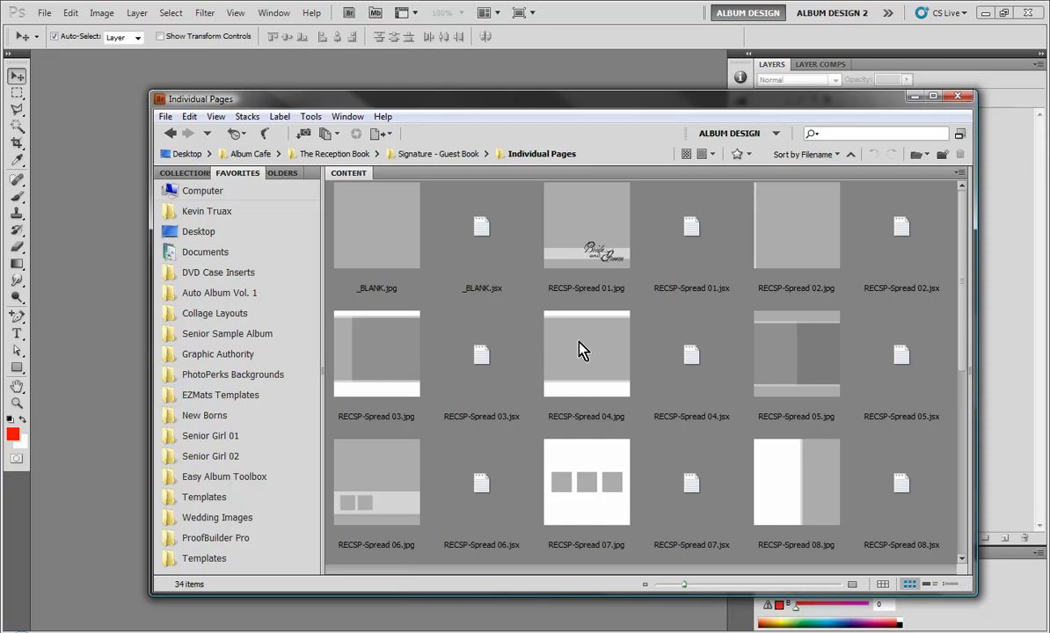
drag(579, 350, 72, 132)
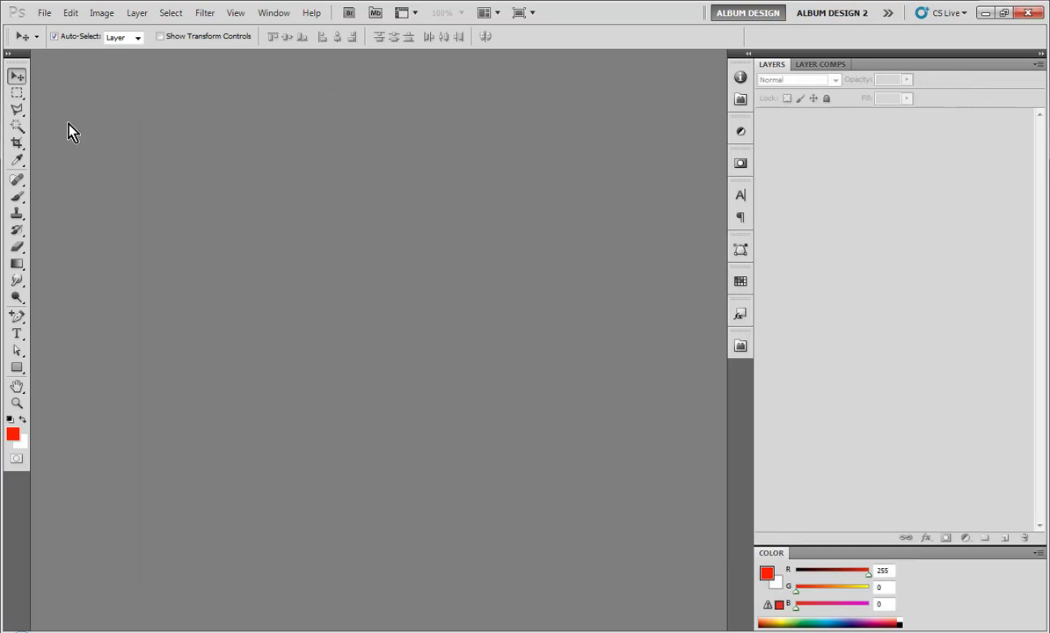
- Create a new 22 x 14 inch document and show the rulers
click(44, 13)
click(61, 31)
click(598, 210)
click(545, 223)
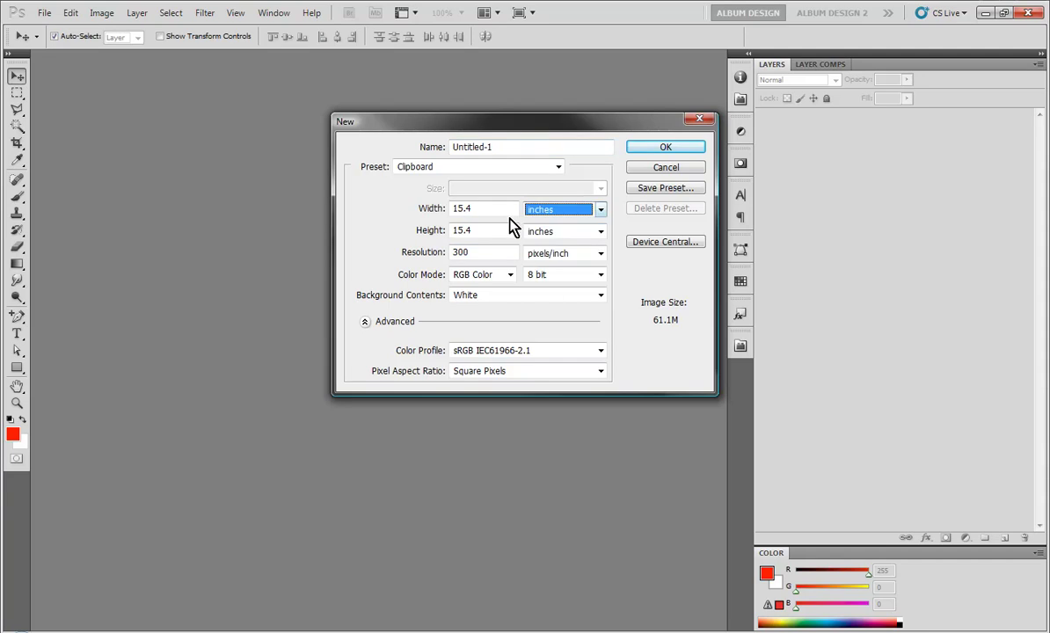
double_click(475, 209)
text(22)
key(Tab)
text(14)
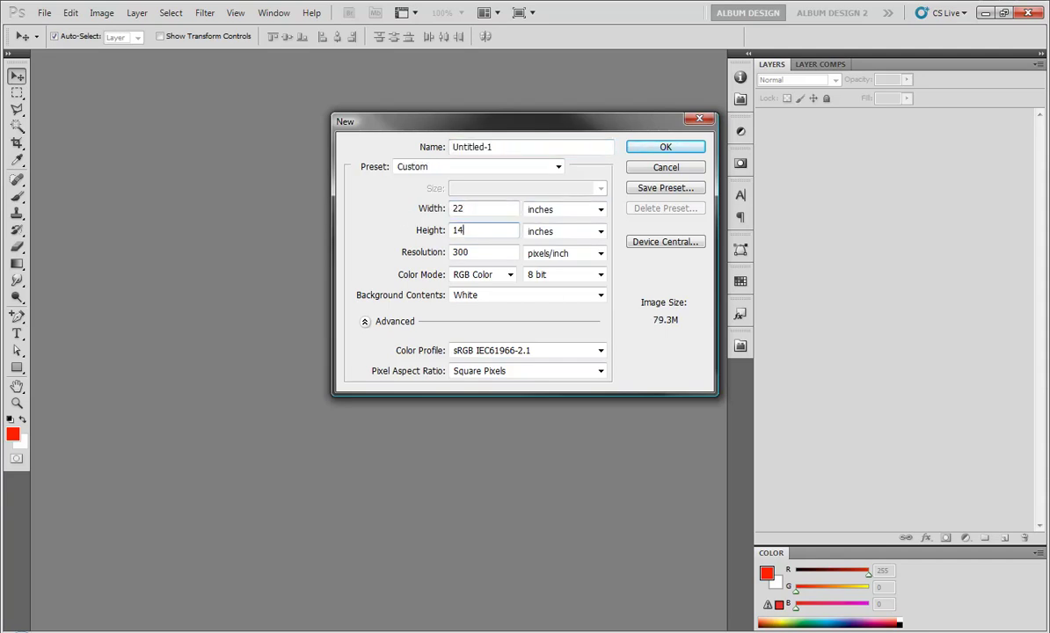
click(682, 151)
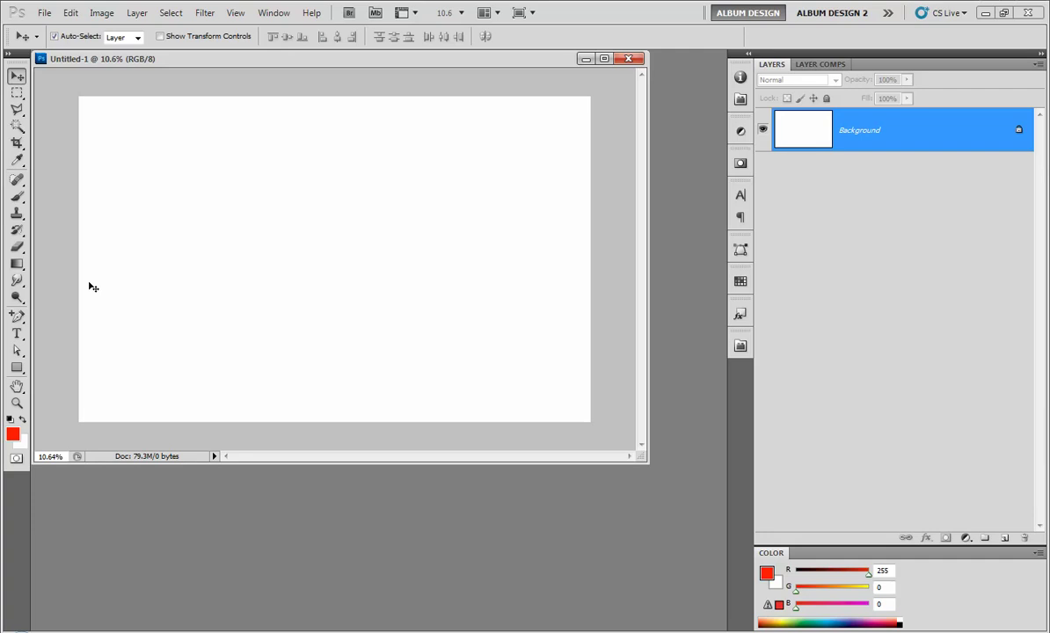
key(ctrl+r)
- Place a vertical guide at the spread's 3300 px centre, then bring Bridge forward
drag(39, 282, 341, 279)
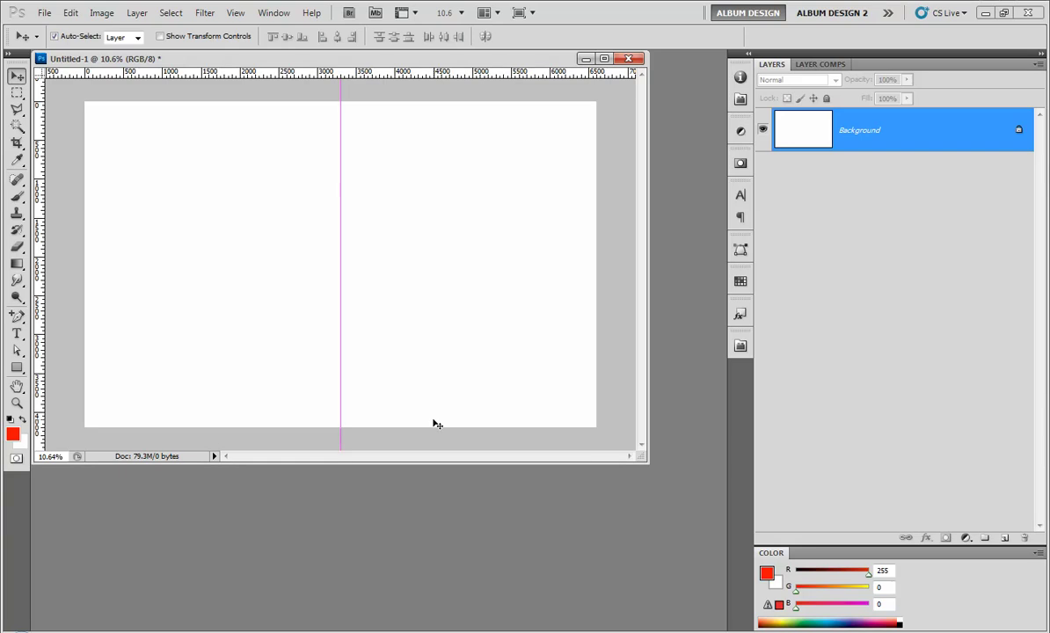
click(687, 631)
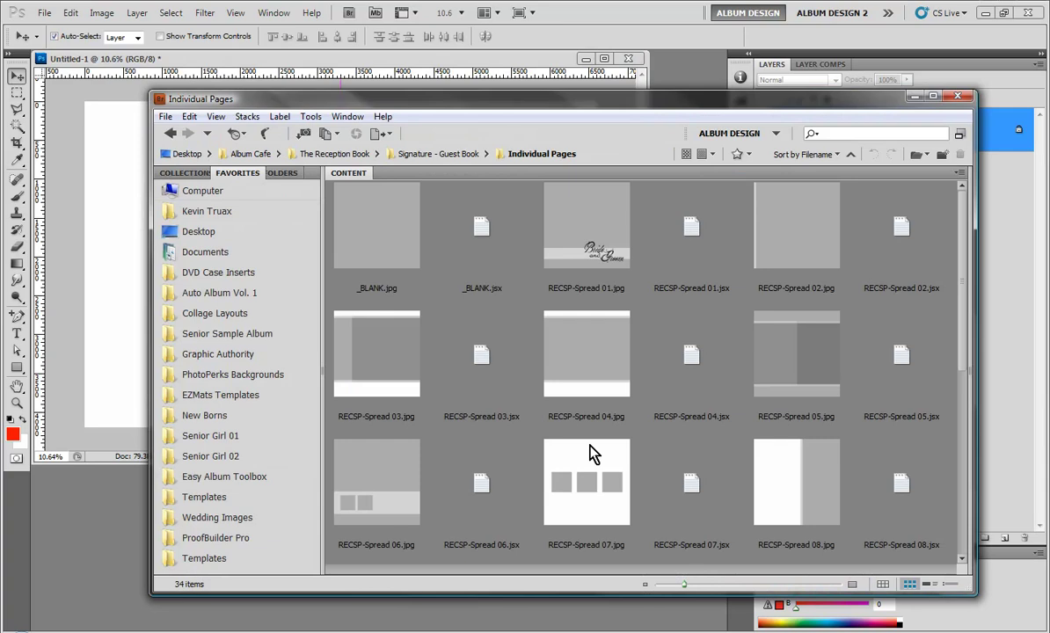
- Preview RECSP-Spread 04.jpg, re-enter Individual Pages, and return to Untitled-1 with the Rectangular Marquee
click(606, 352)
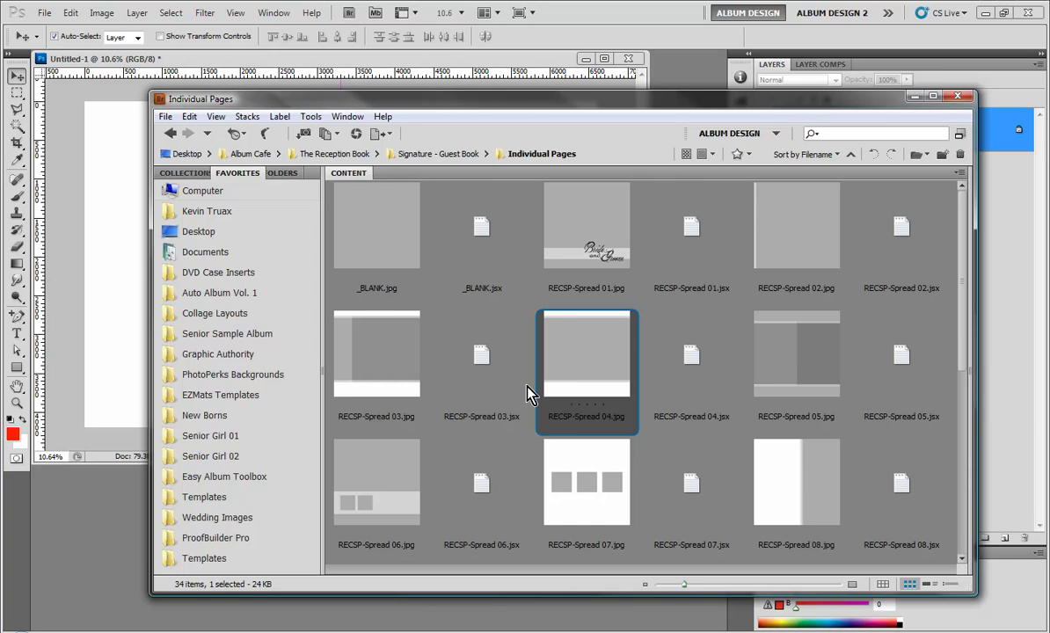
click(440, 153)
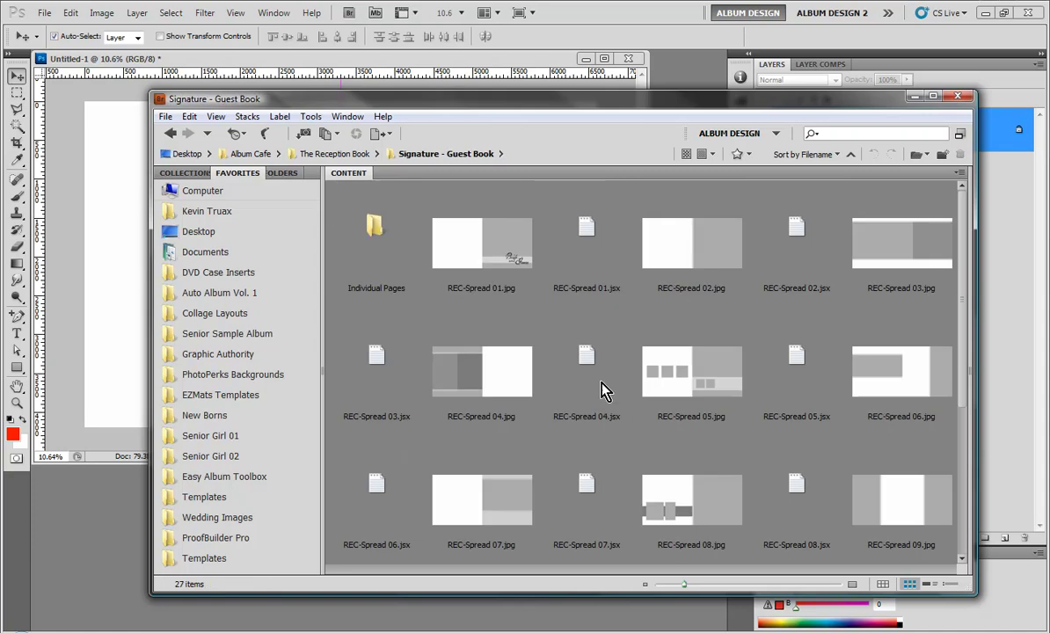
double_click(380, 233)
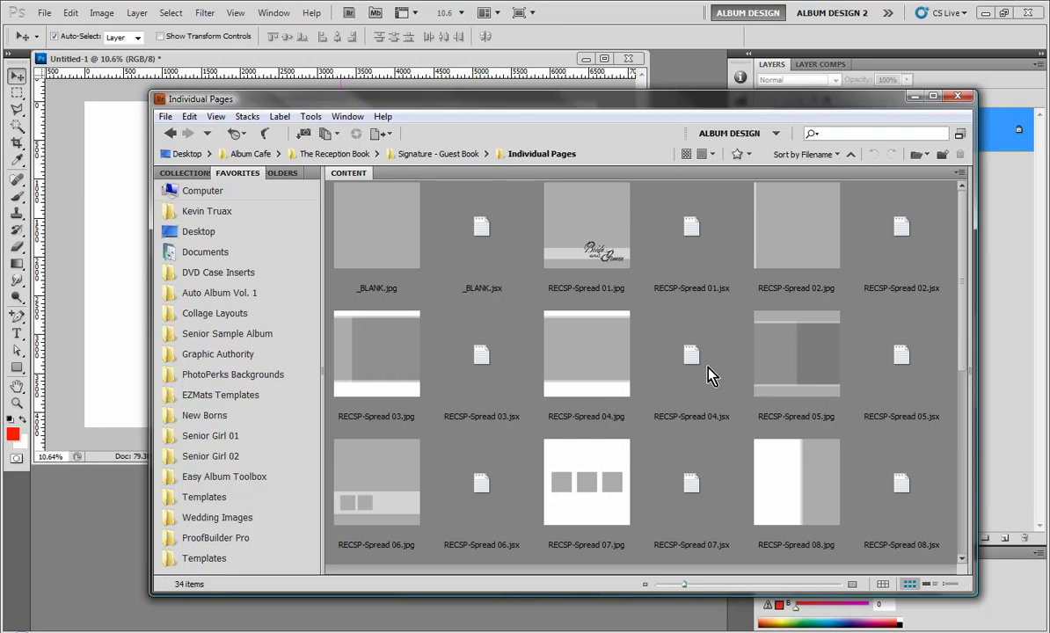
click(102, 274)
click(17, 93)
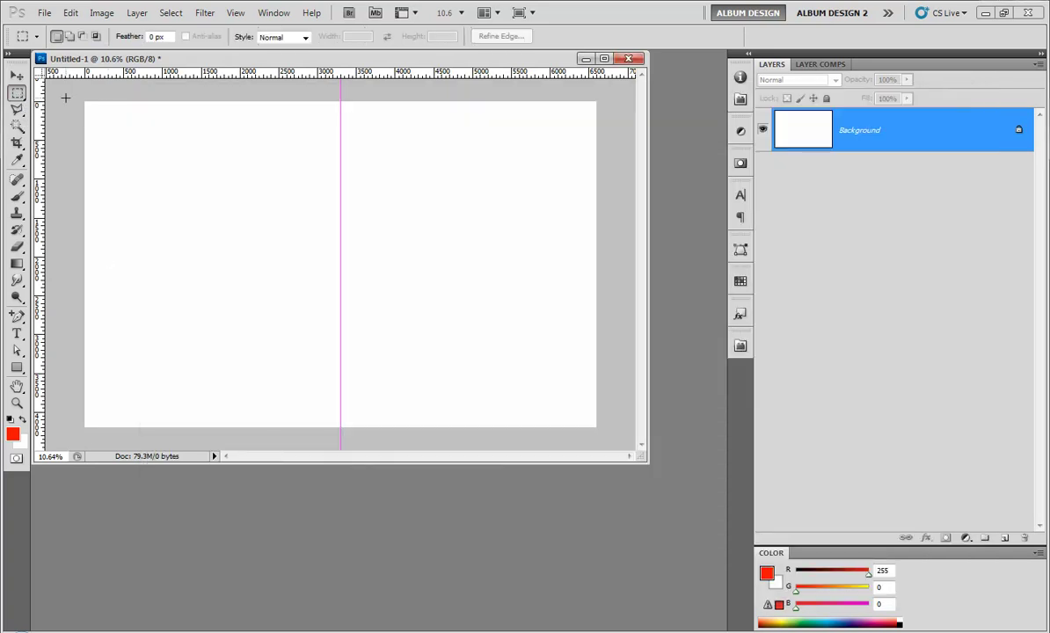
- Apply the RECSP-Spread 02 template to the left half without photos, then marquee a small right-page box
drag(83, 101, 342, 432)
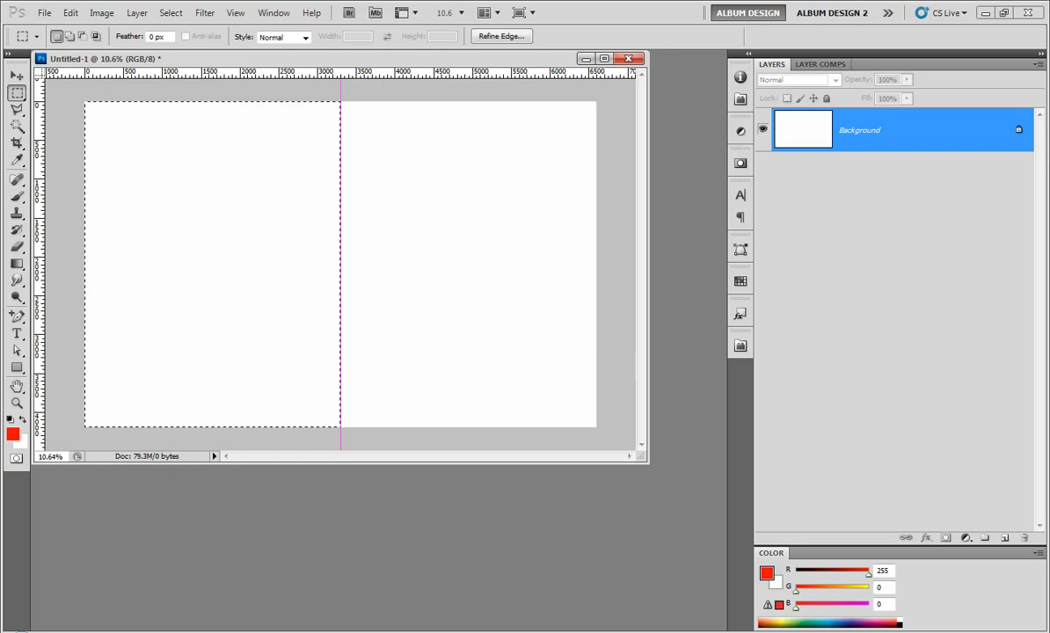
key(alt+Tab)
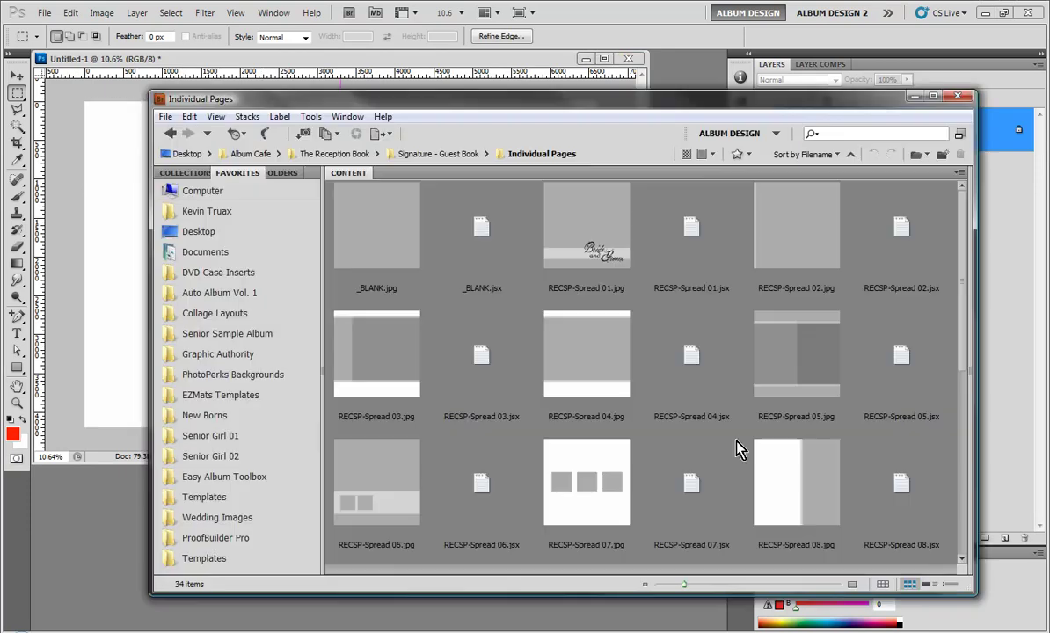
double_click(903, 230)
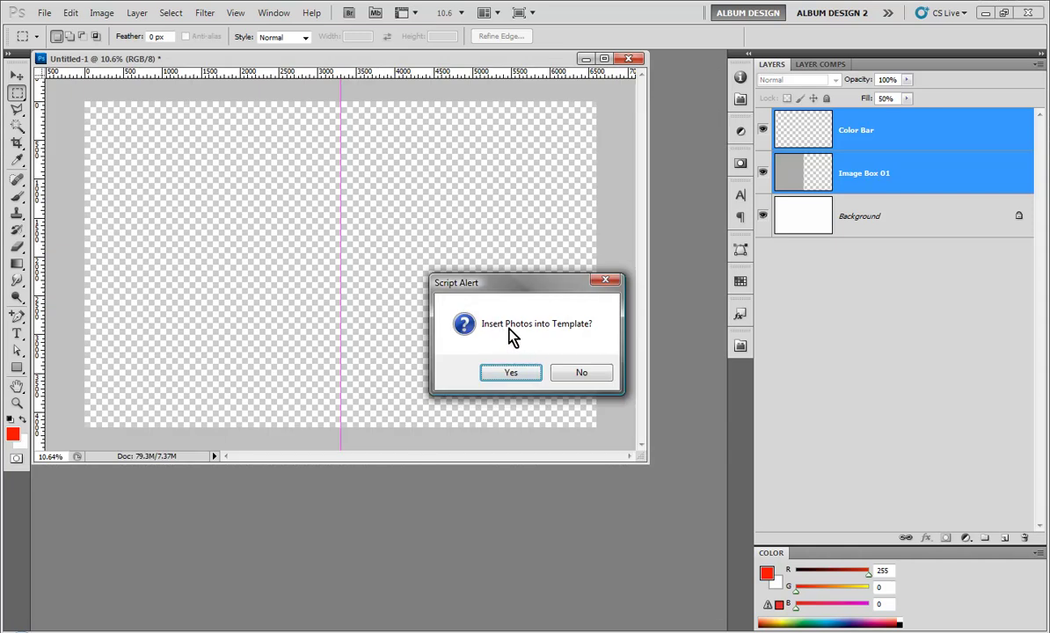
click(589, 375)
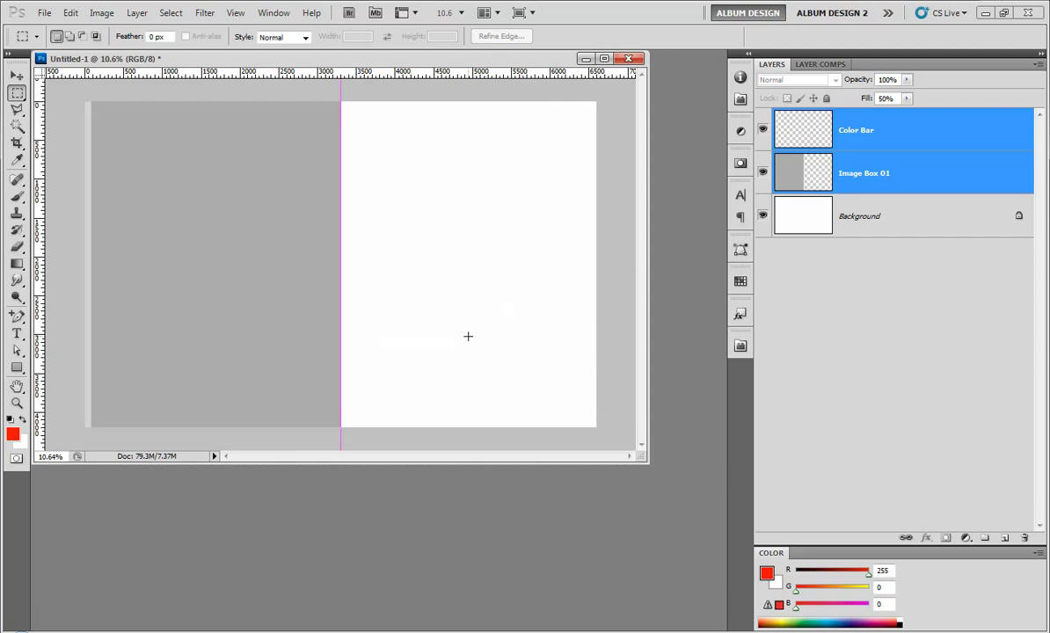
drag(363, 125, 444, 247)
key(ctrl+alt+o)
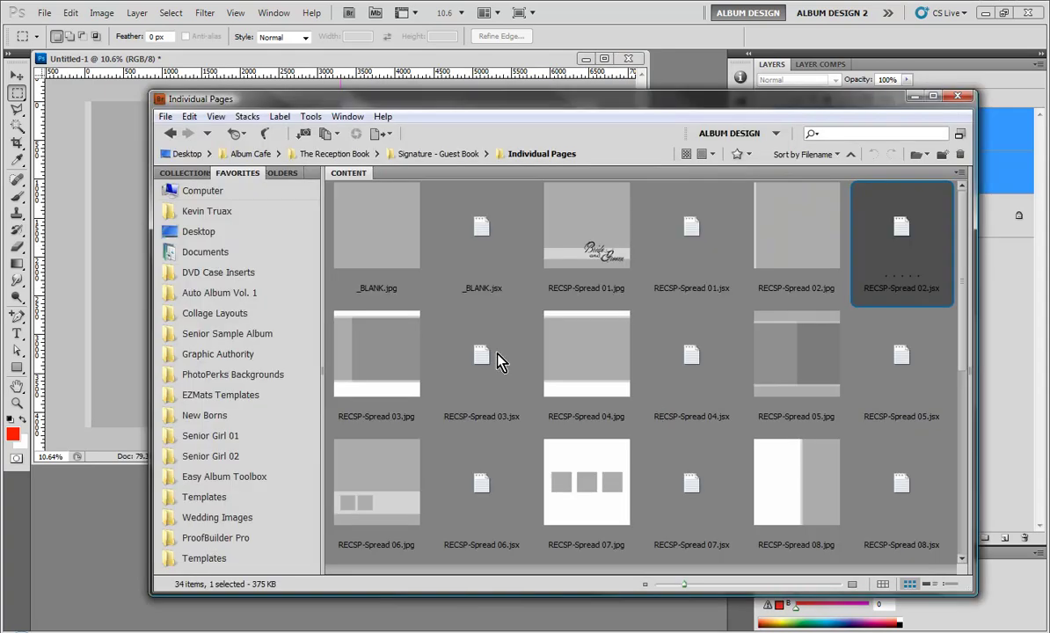
- Run the _BLANK template to create Image Box 02 and load its outline as a selection
click(367, 254)
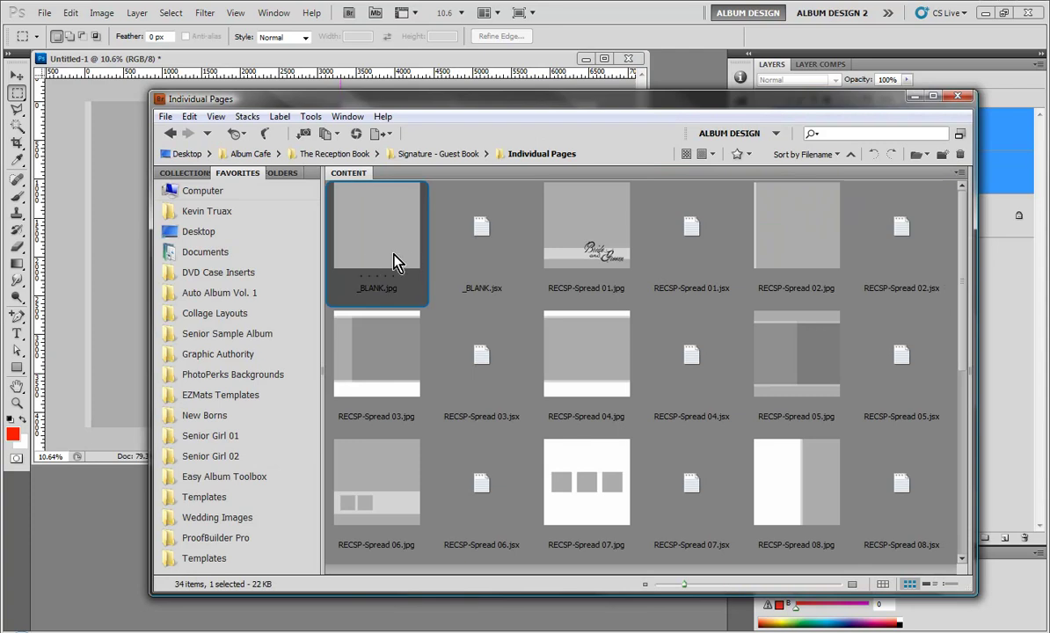
double_click(482, 239)
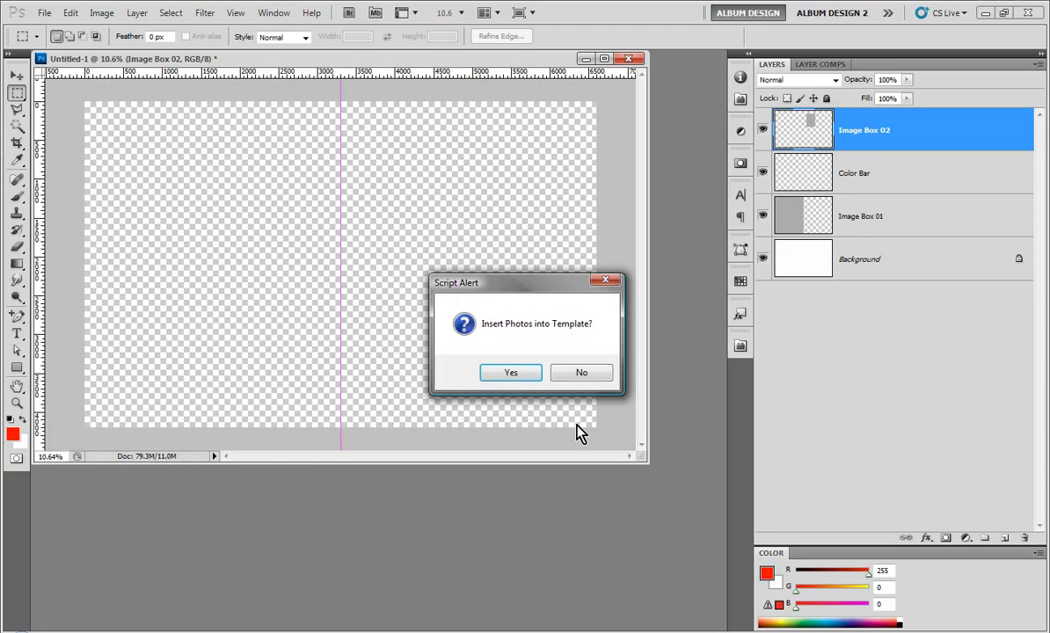
click(578, 374)
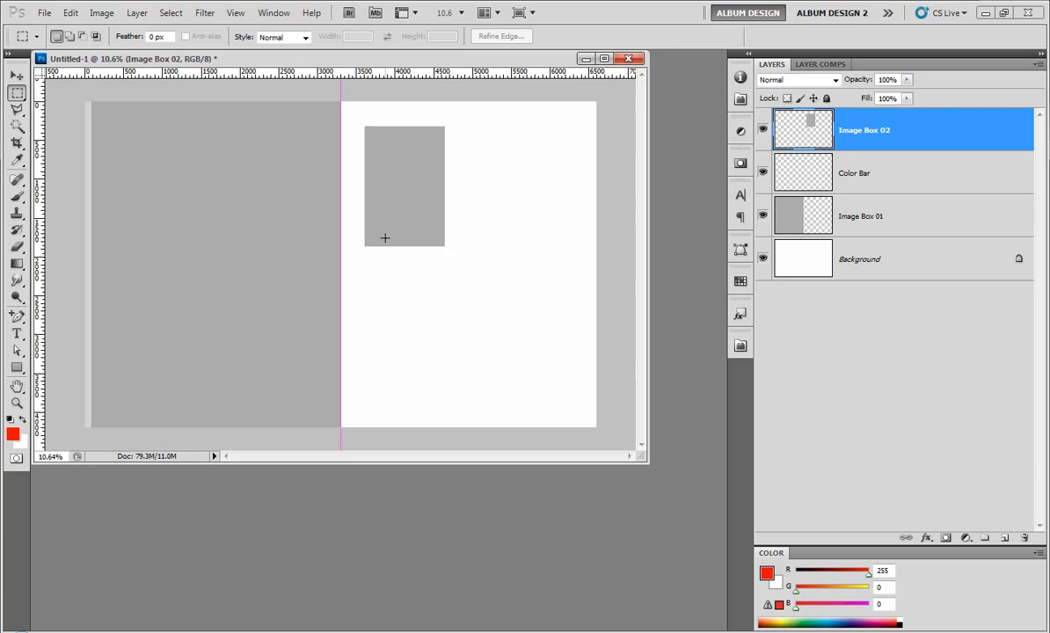
ctrl+click(812, 126)
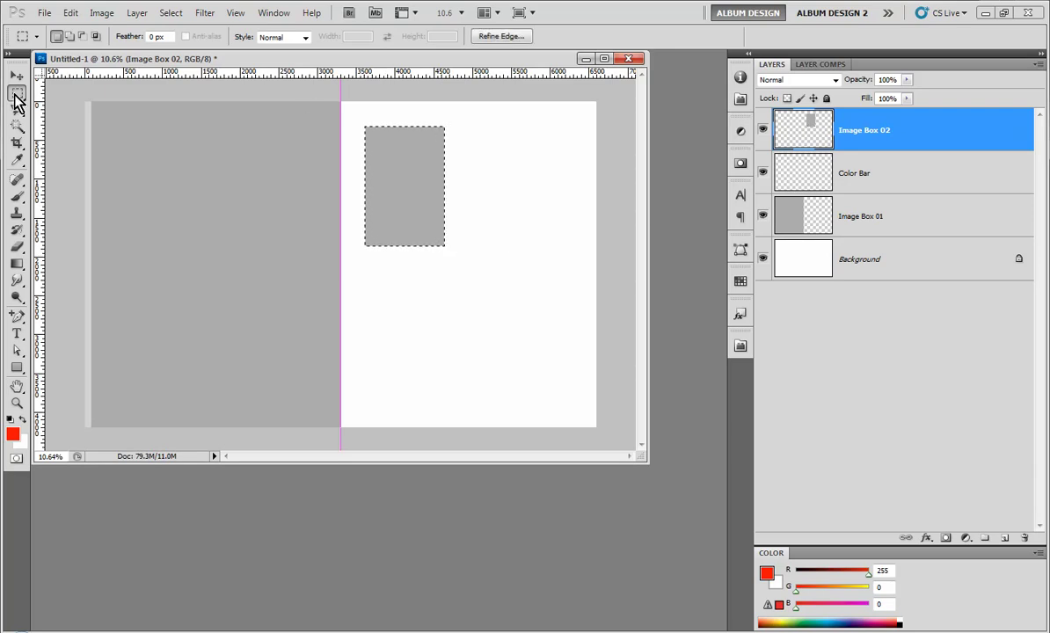
- Move the box selection below Image Box 02 and run _BLANK.jsx again for Image Box 03
drag(403, 215, 410, 340)
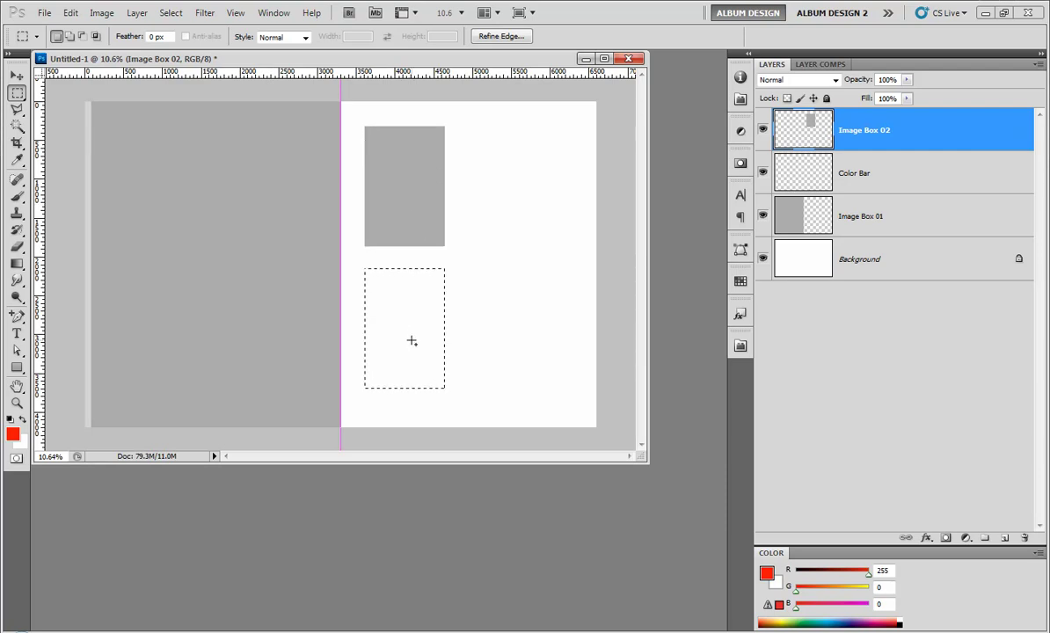
click(620, 632)
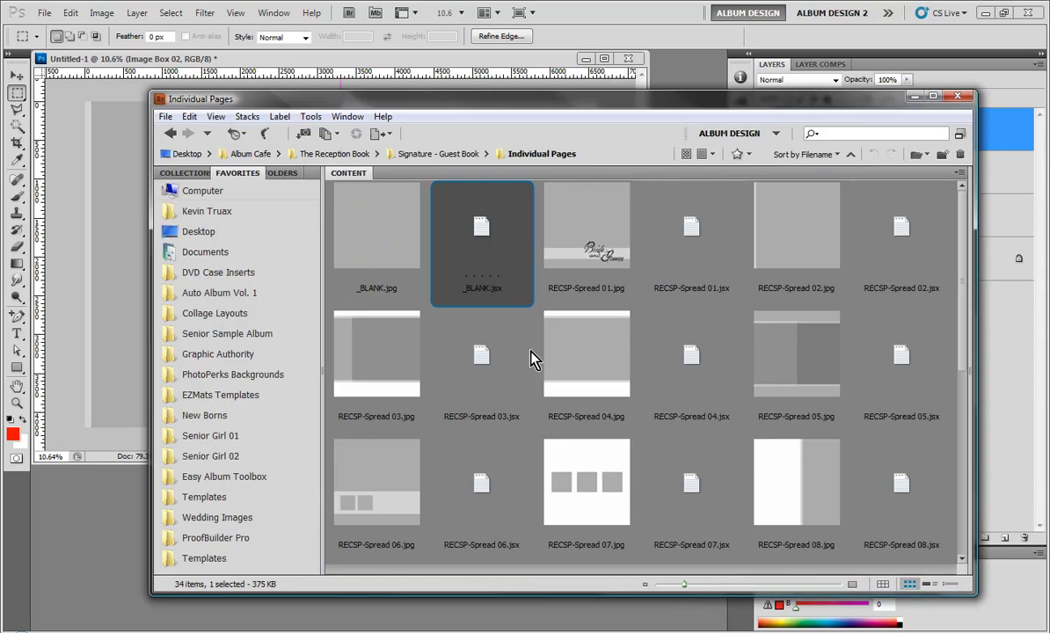
double_click(482, 233)
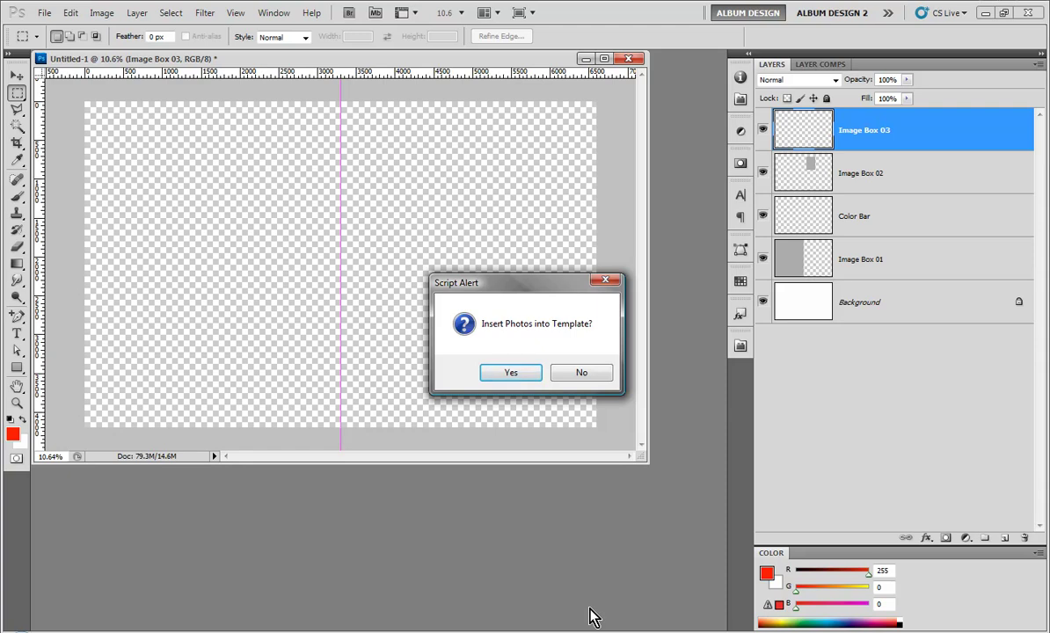
- Place the guitar photo IMG_7901 from Senior Girl 02 into Image Box 01
click(519, 376)
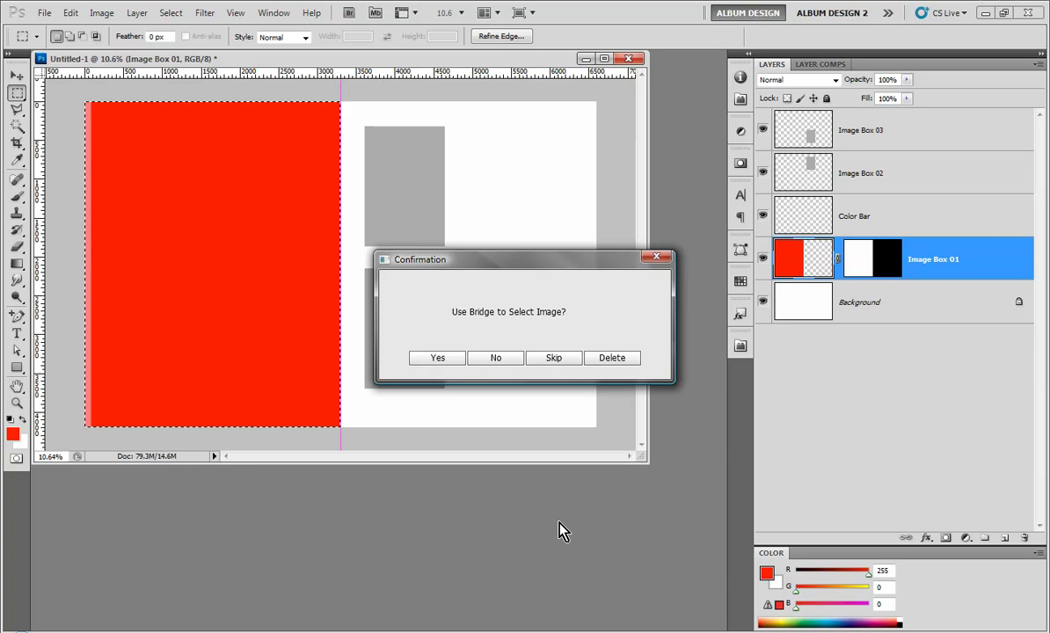
mouse_move(700, 632)
click(700, 593)
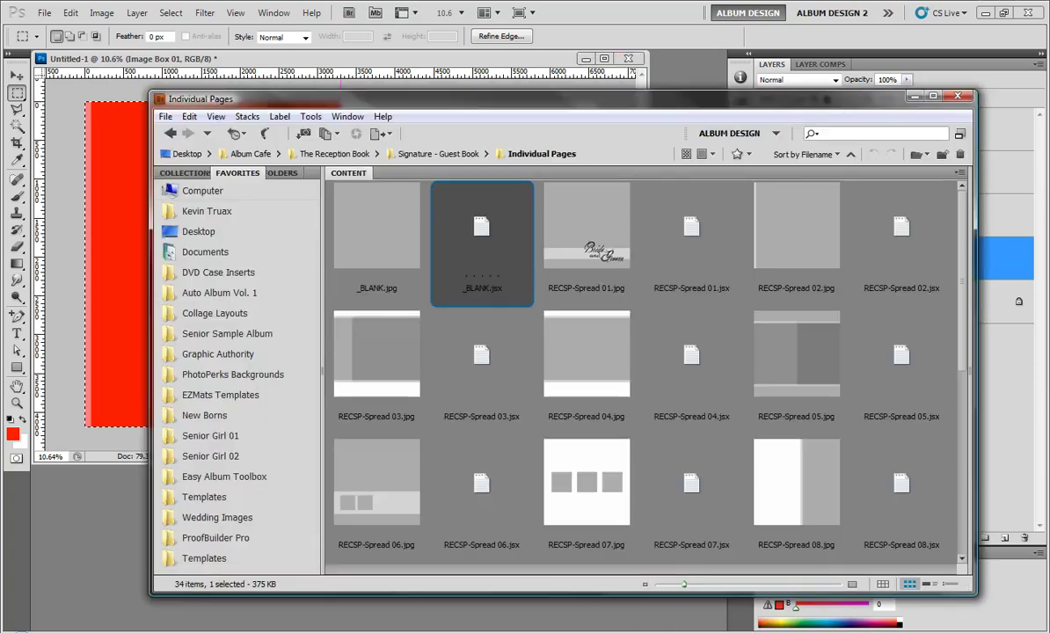
click(234, 459)
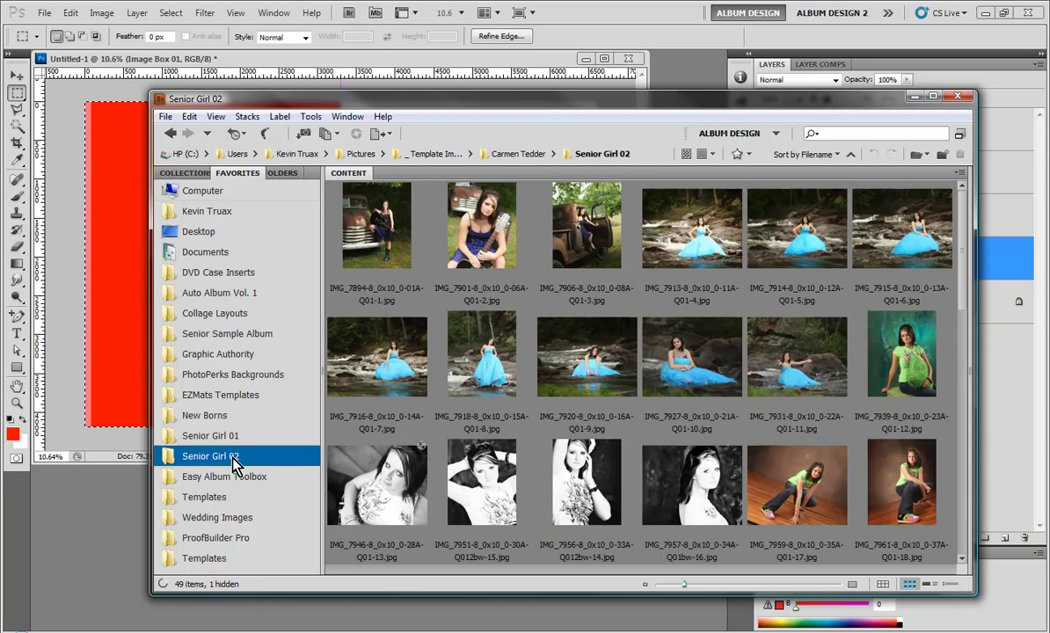
click(489, 244)
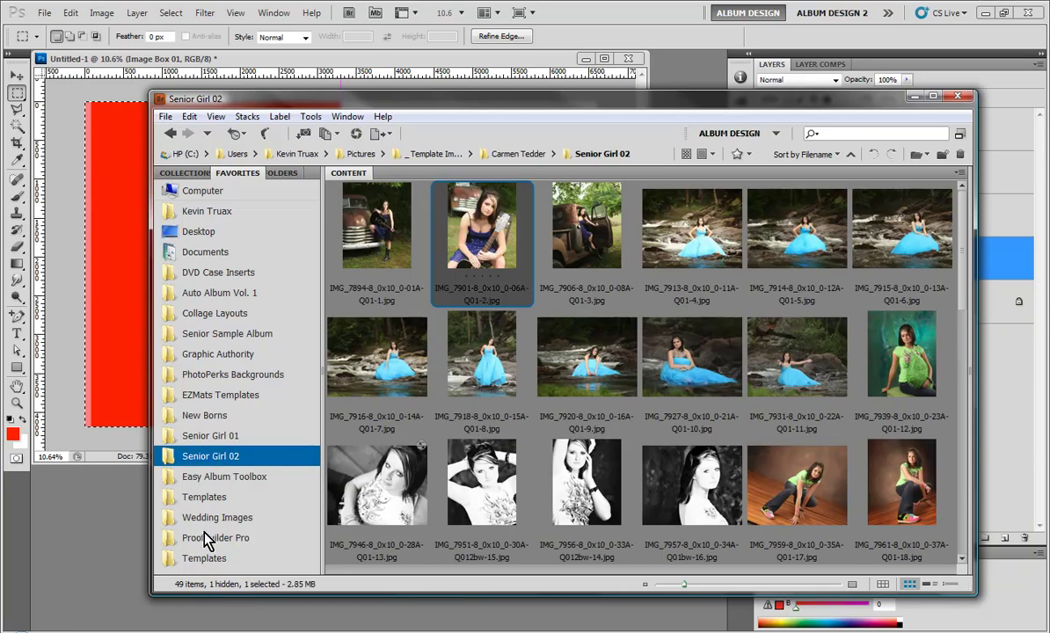
click(125, 533)
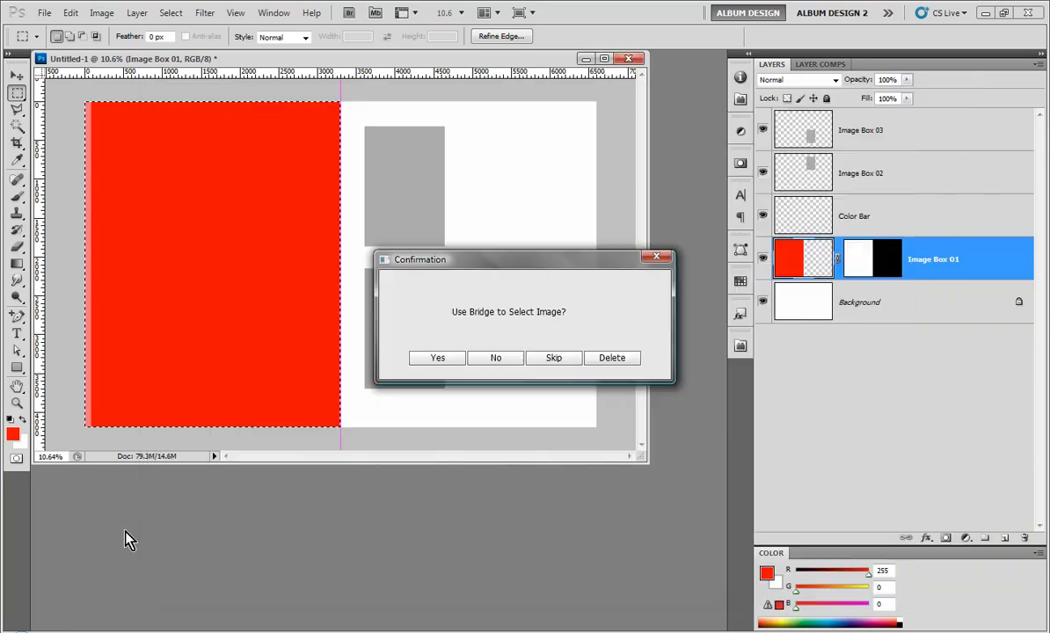
click(425, 362)
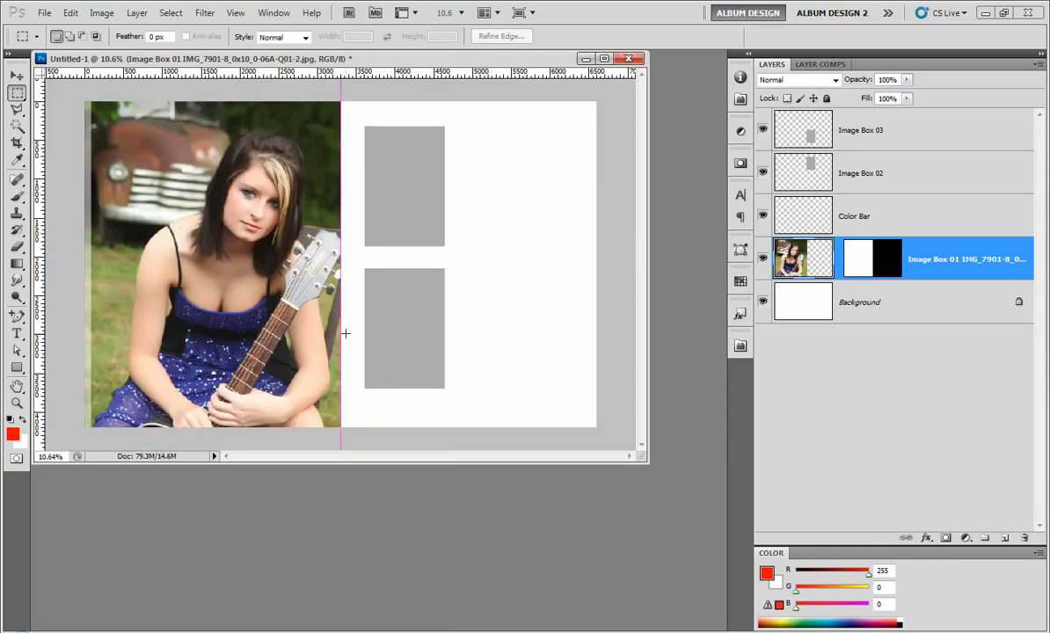
- Shift the guitar photo slightly lower in Image Box 01 and commit the transform
drag(288, 362, 293, 376)
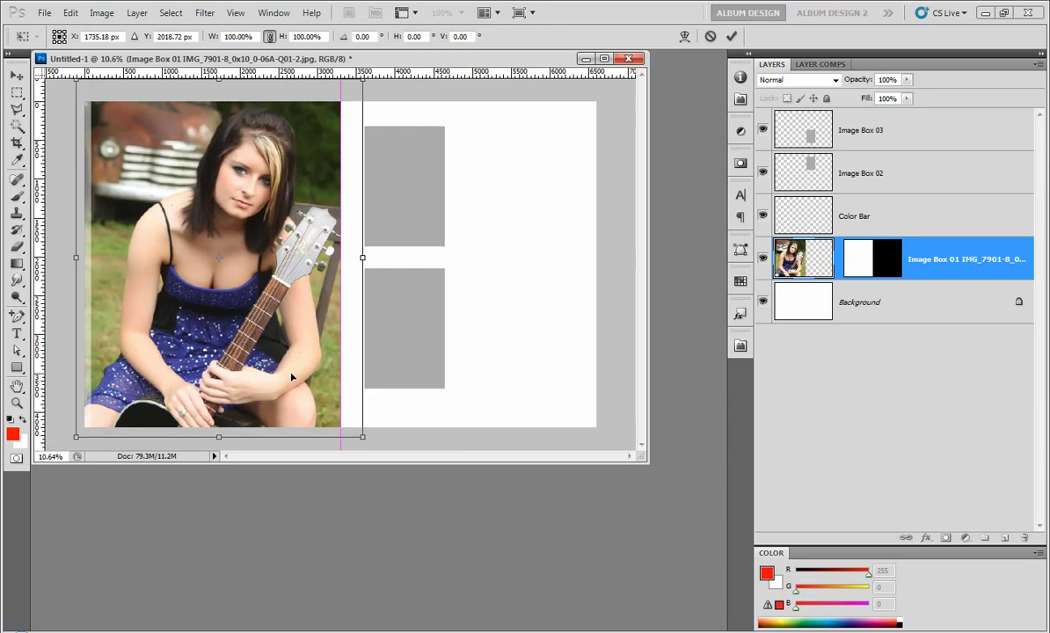
key(Return)
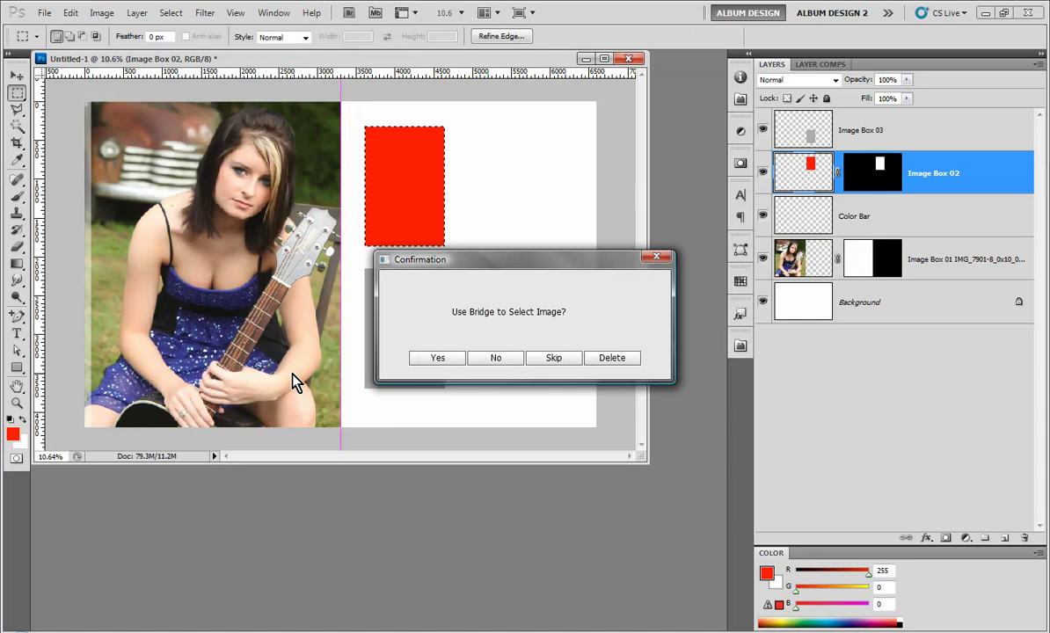
- Place IMG_7894 and IMG_7906 into Image Boxes 02 and 03, then enlarge the upper photo to fill its box
key(Return)
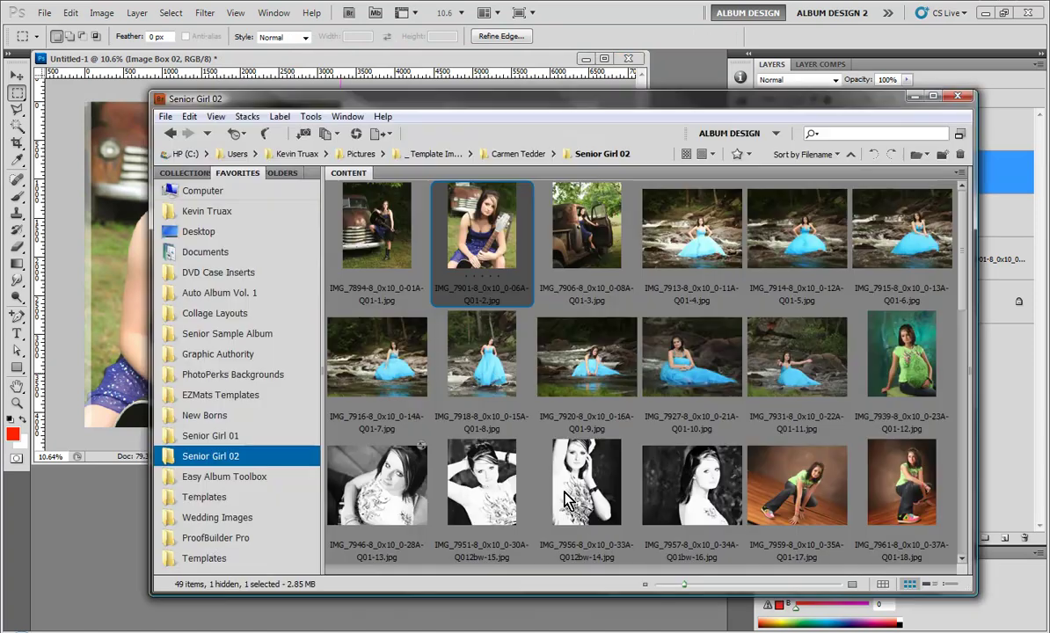
click(399, 239)
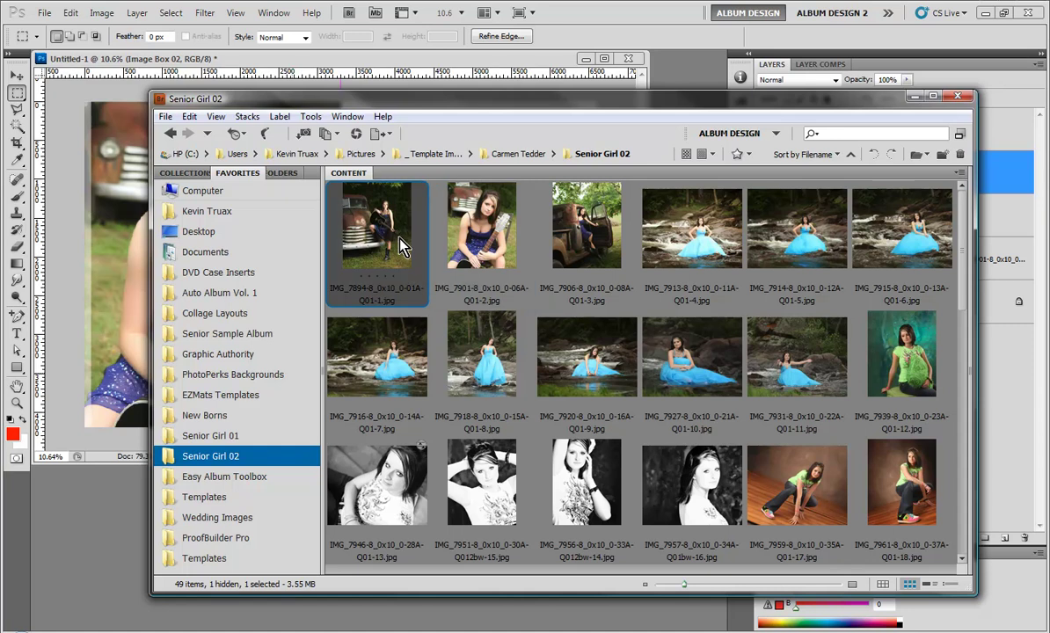
ctrl+click(584, 244)
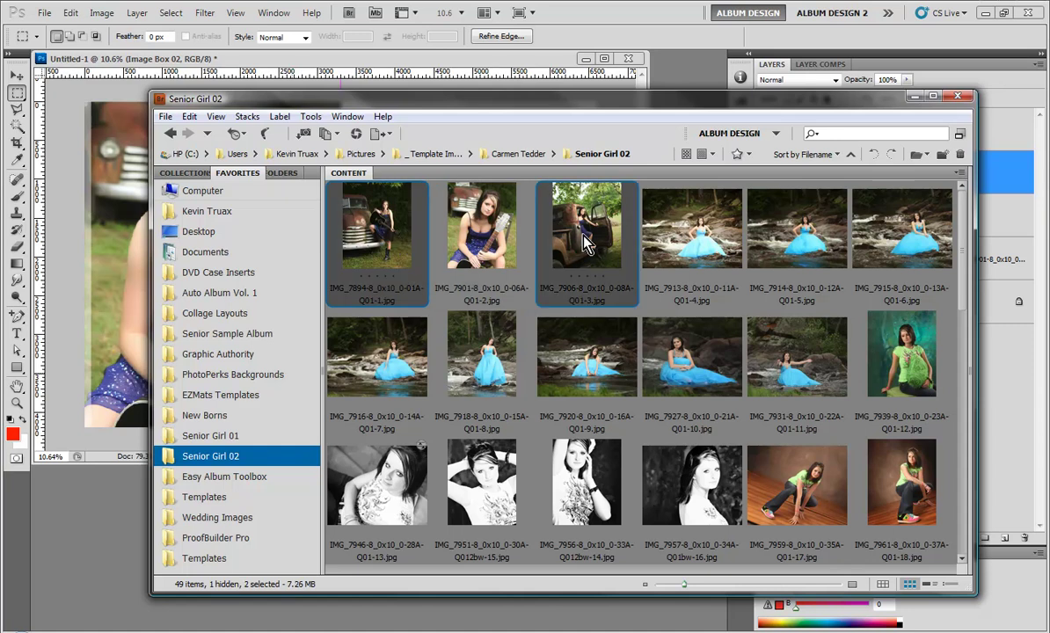
click(94, 524)
click(431, 357)
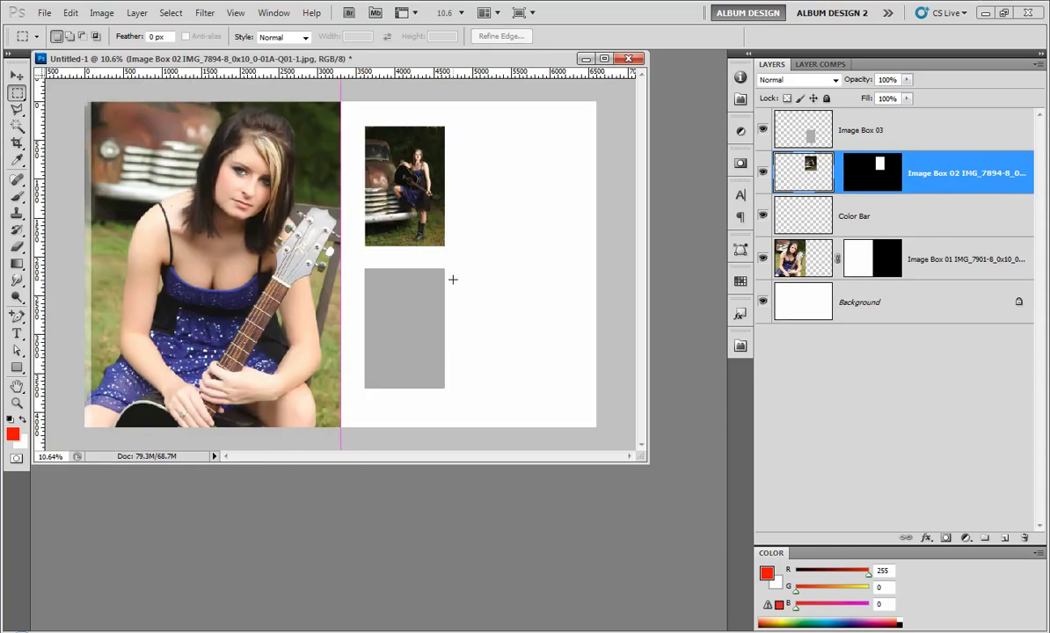
drag(476, 104, 418, 157)
key(Return)
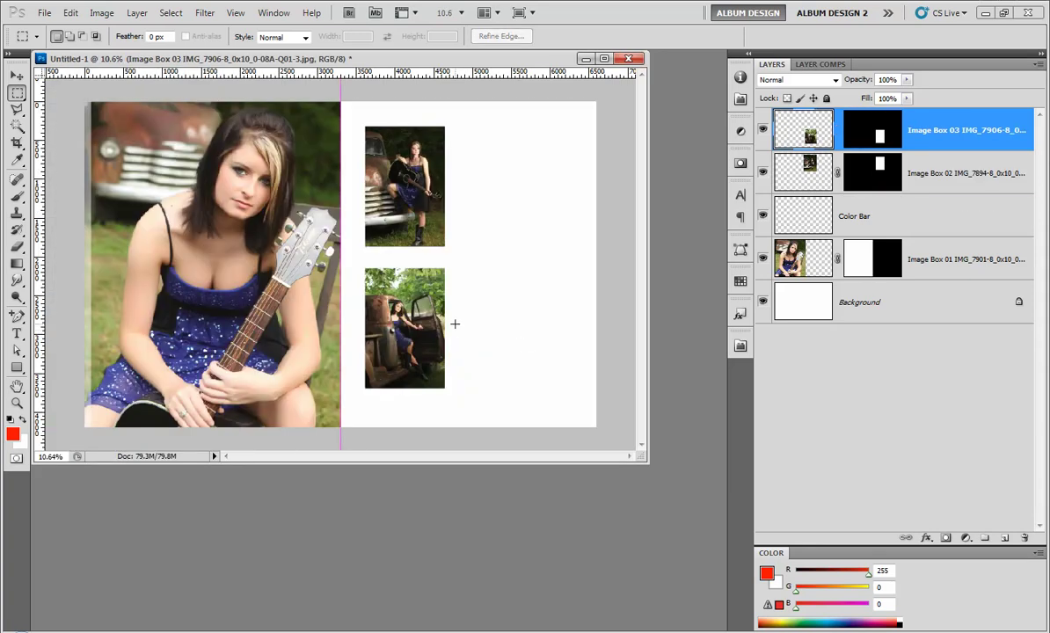
- Enlarge the lower truck photo to about 121%, snap it to the guide, and raise it level with the upper photo
mouse_move(470, 251)
mouse_down()
mouse_move(486, 234)
mouse_move(475, 238)
mouse_up()
drag(438, 282, 432, 281)
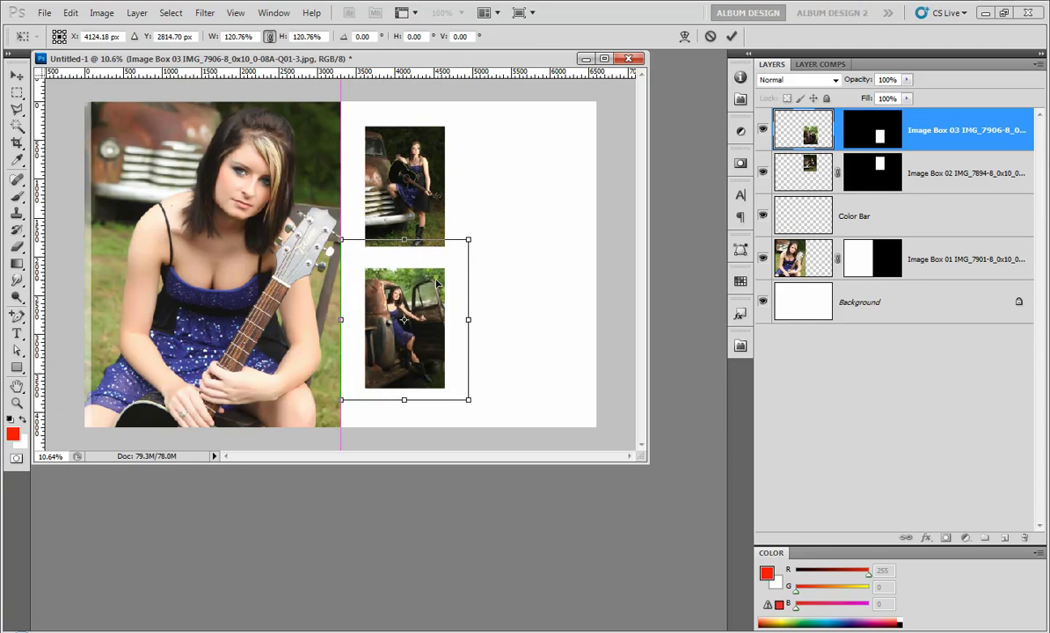
key(Return)
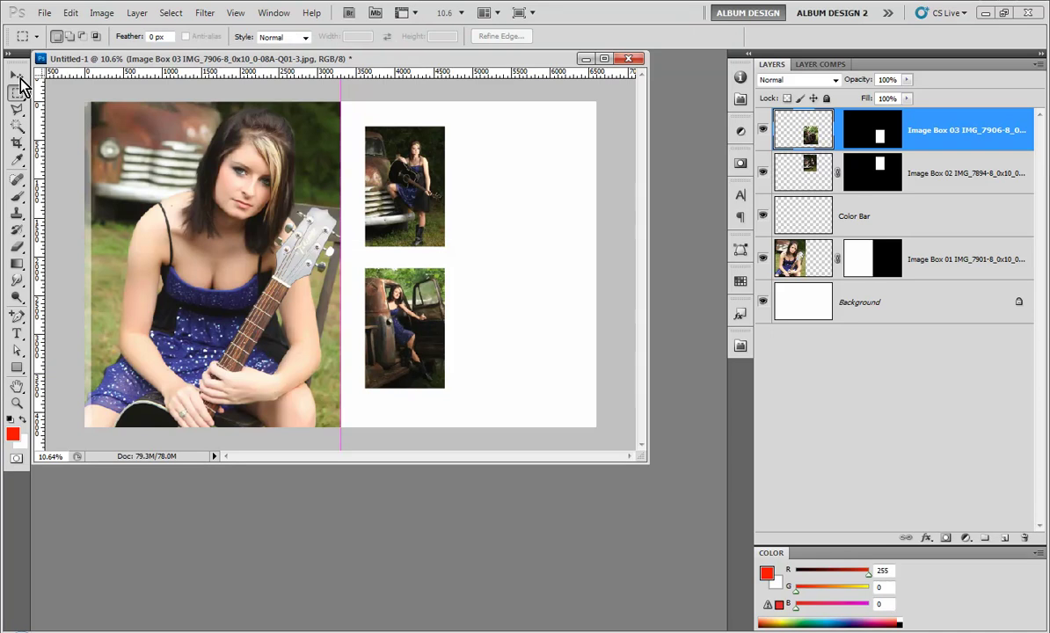
click(17, 76)
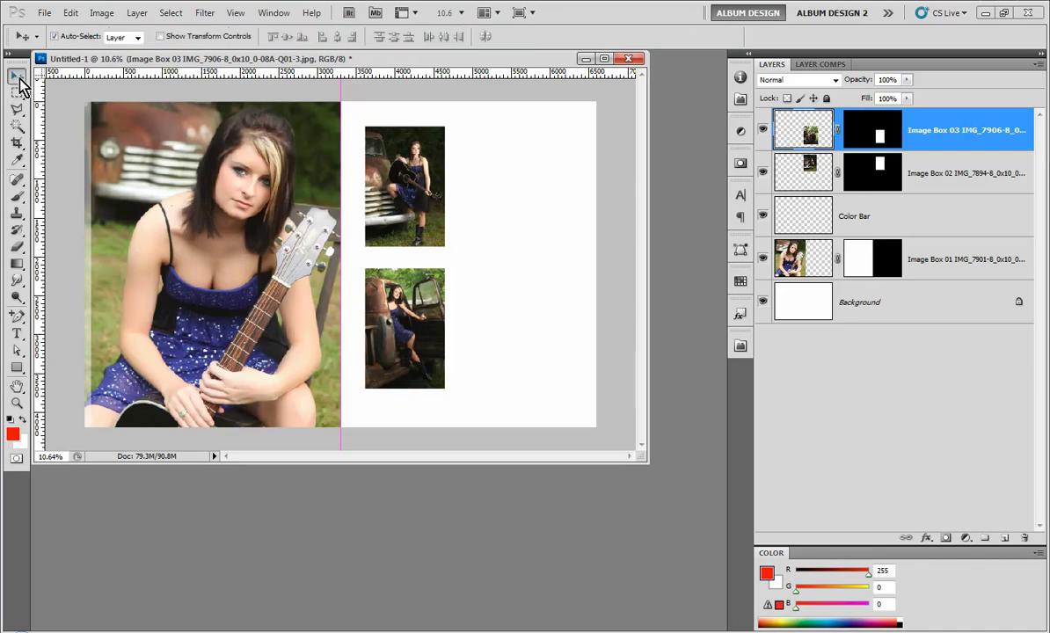
drag(380, 299, 391, 288)
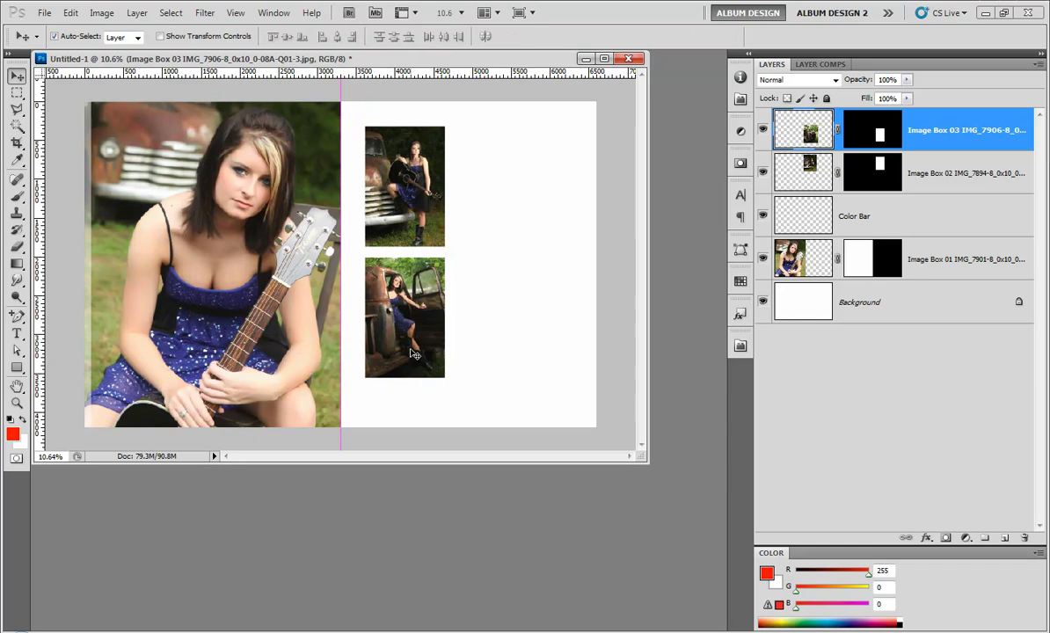
click(815, 209)
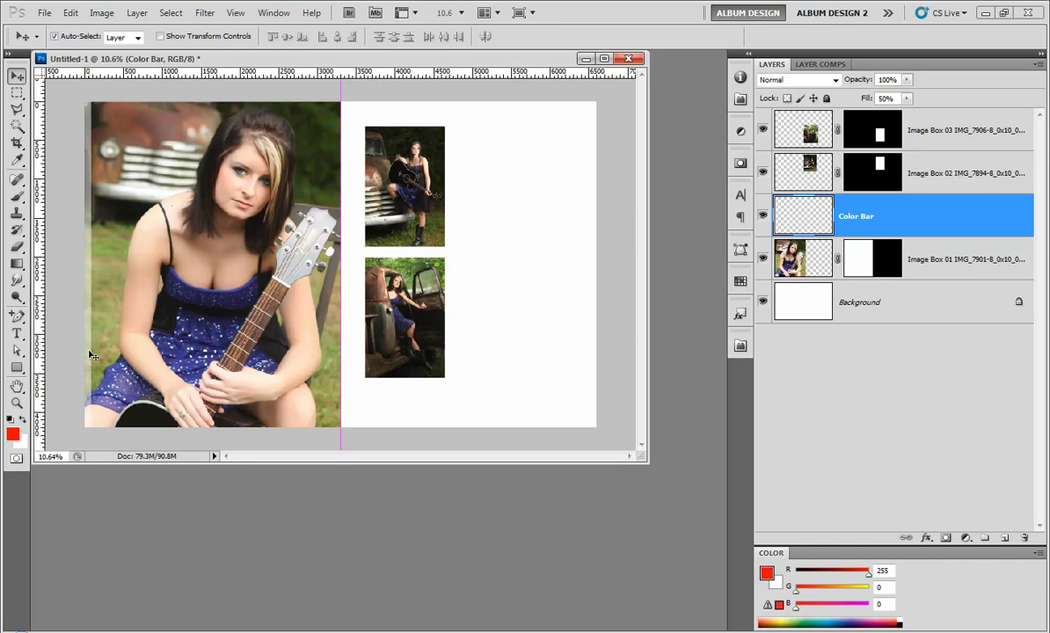
- Widen the Color Bar layer toward the right
key(ctrl+t)
drag(91, 262, 114, 262)
key(Return)
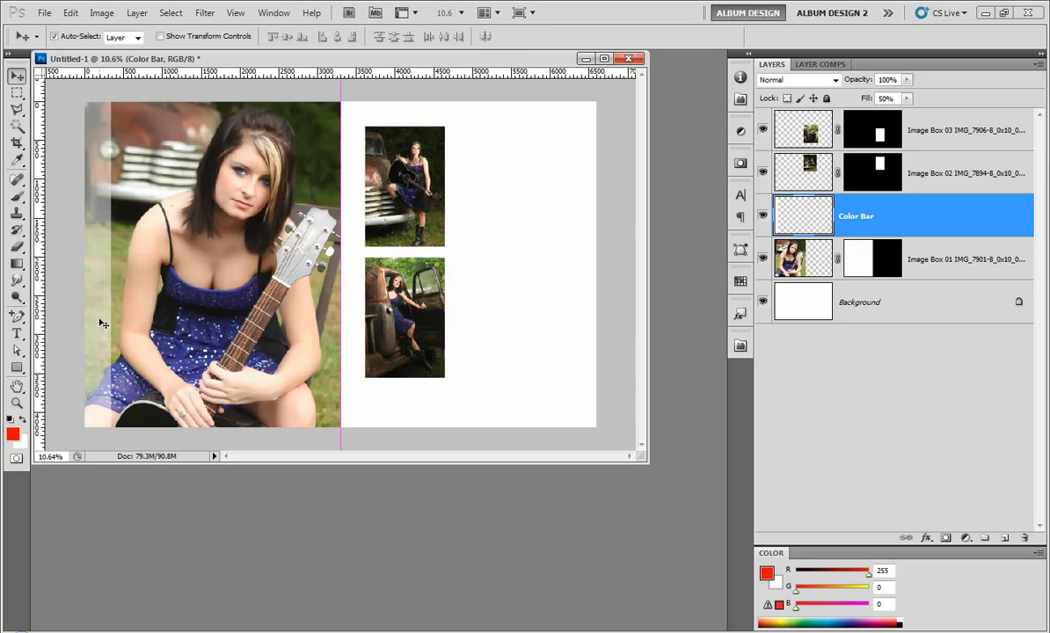
- Duplicate the colour bar and widen the Color Bar copy slightly leftward so it overlaps the original
key(ctrl+j)
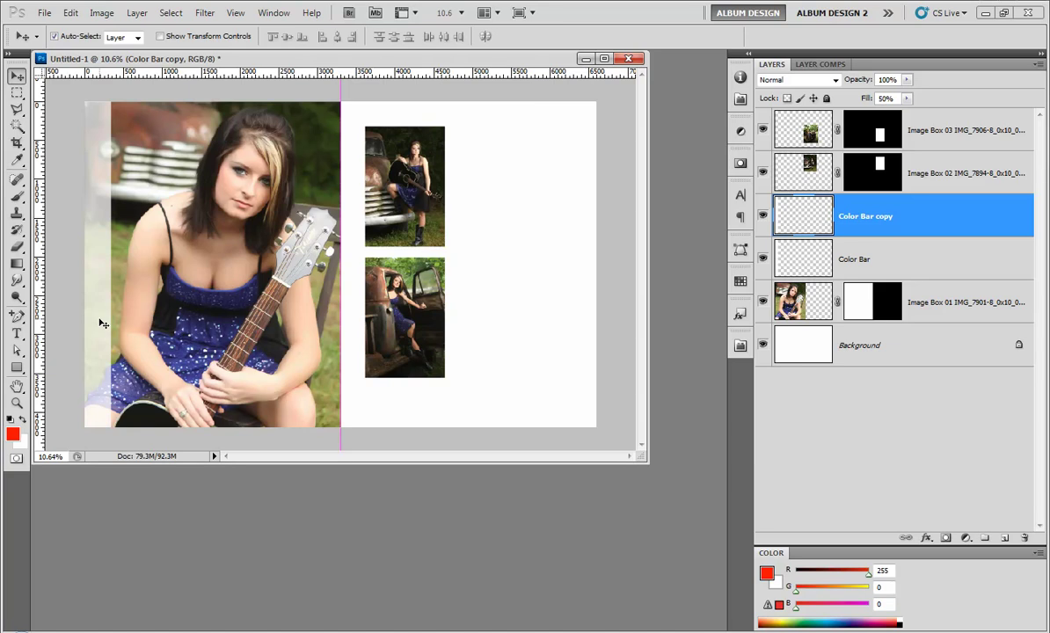
key(shift+Right)
key(shift+Right)
key(shift+Right)
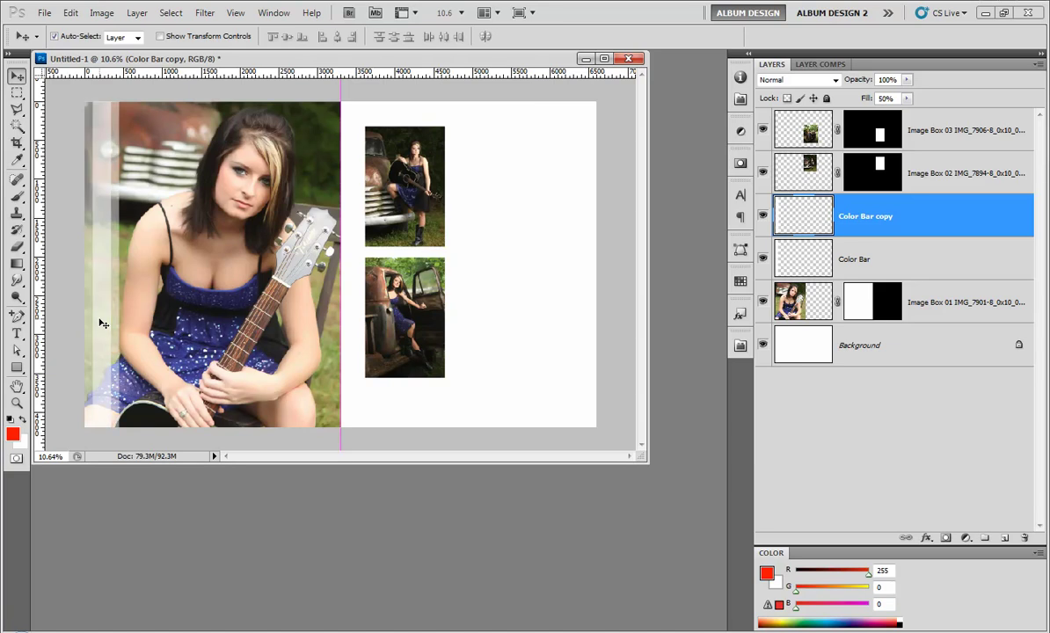
key(shift+Left)
key(shift+Left)
key(shift+Left)
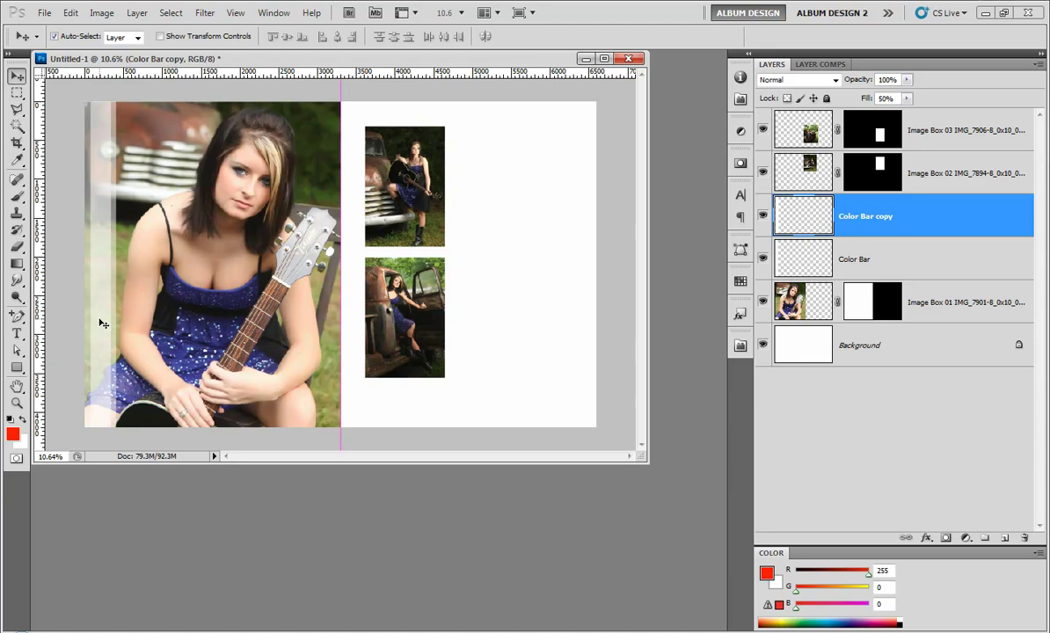
key(ctrl+t)
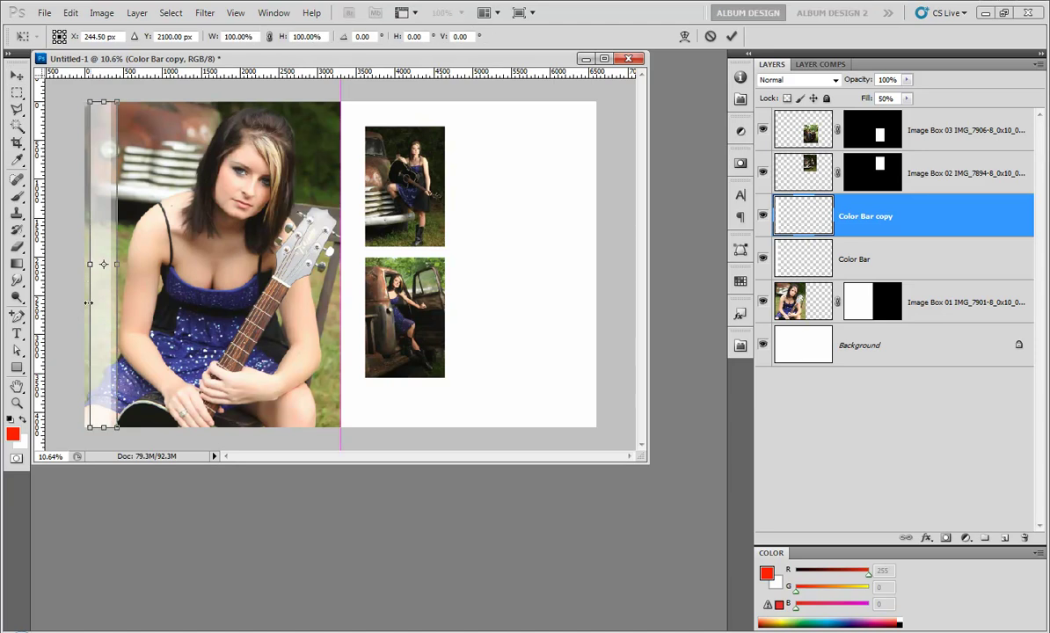
drag(89, 264, 85, 265)
key(Return)
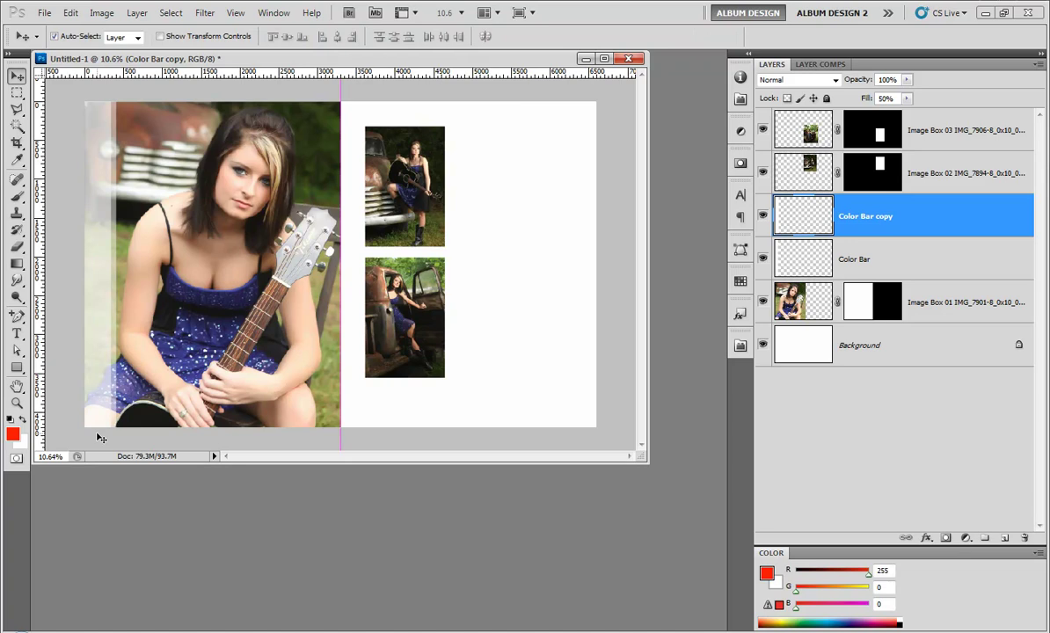
key(ctrl+minus)
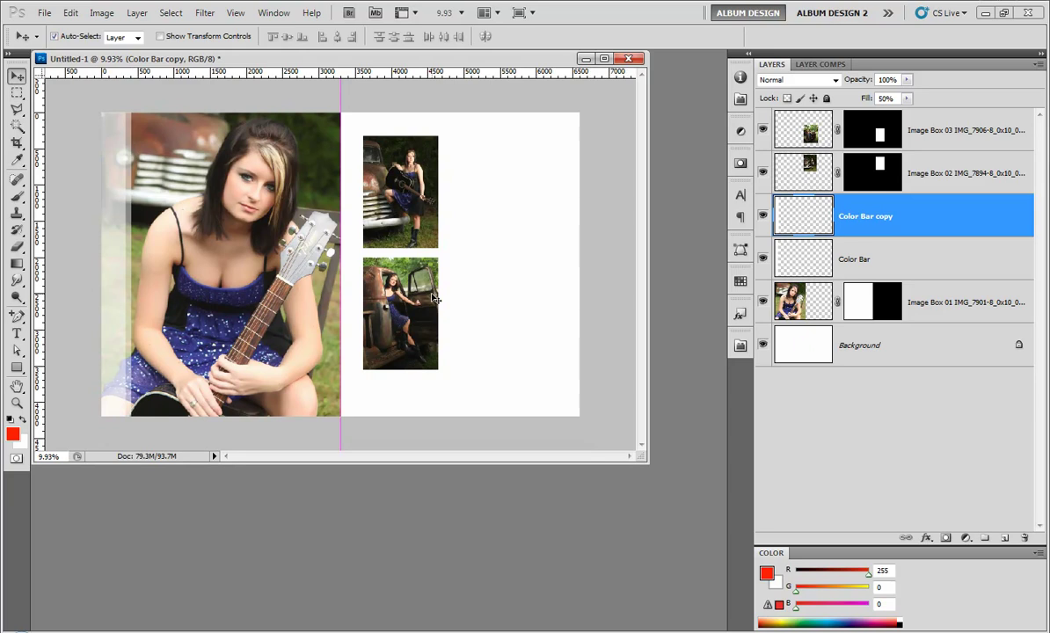
- Marquee-select the whole right page with the Background layer active
click(916, 345)
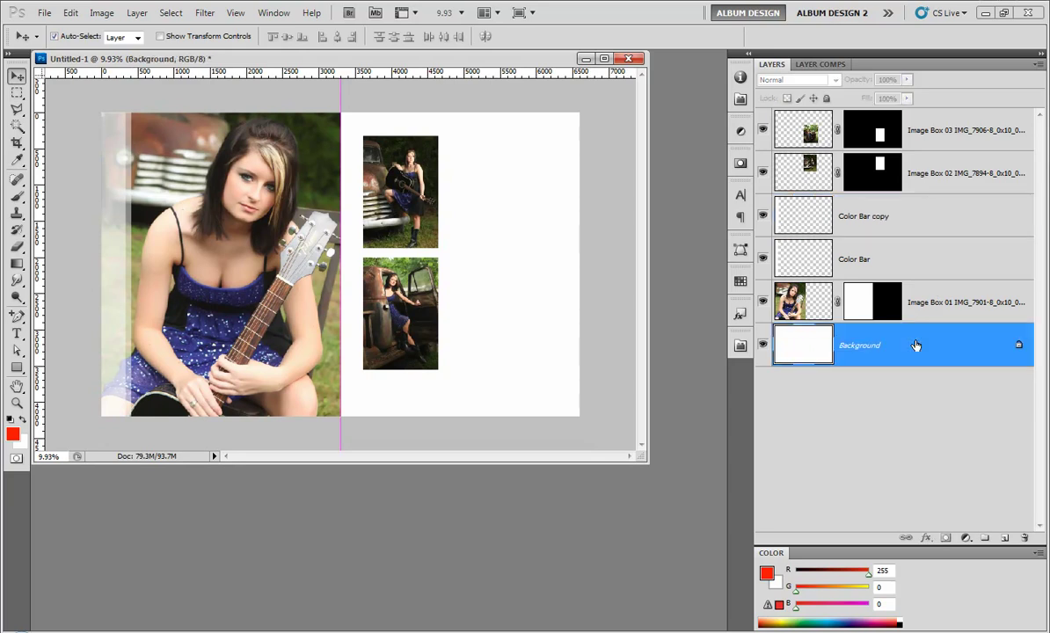
key(m)
drag(579, 115, 343, 421)
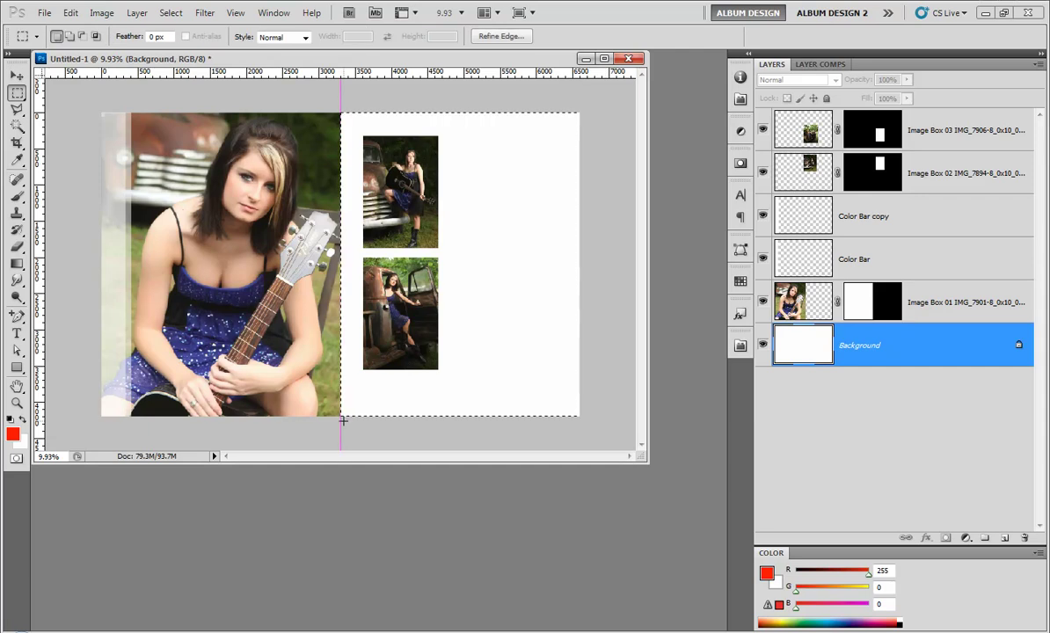
- Run the _BLANK.jsx template script from Bridge's Individual Pages folder to create Image Box 04
click(682, 629)
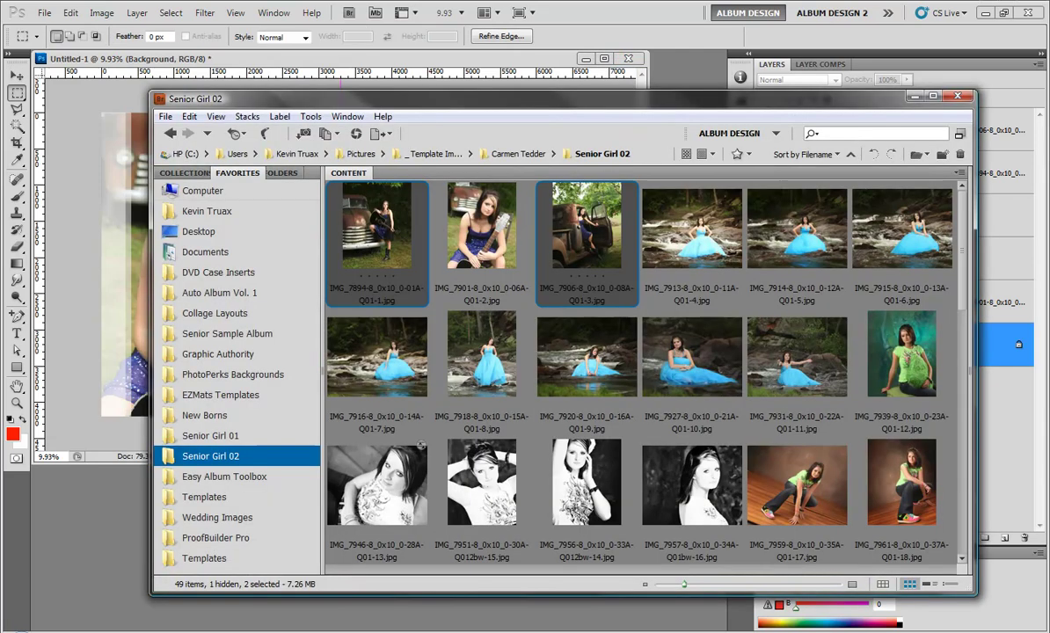
click(169, 132)
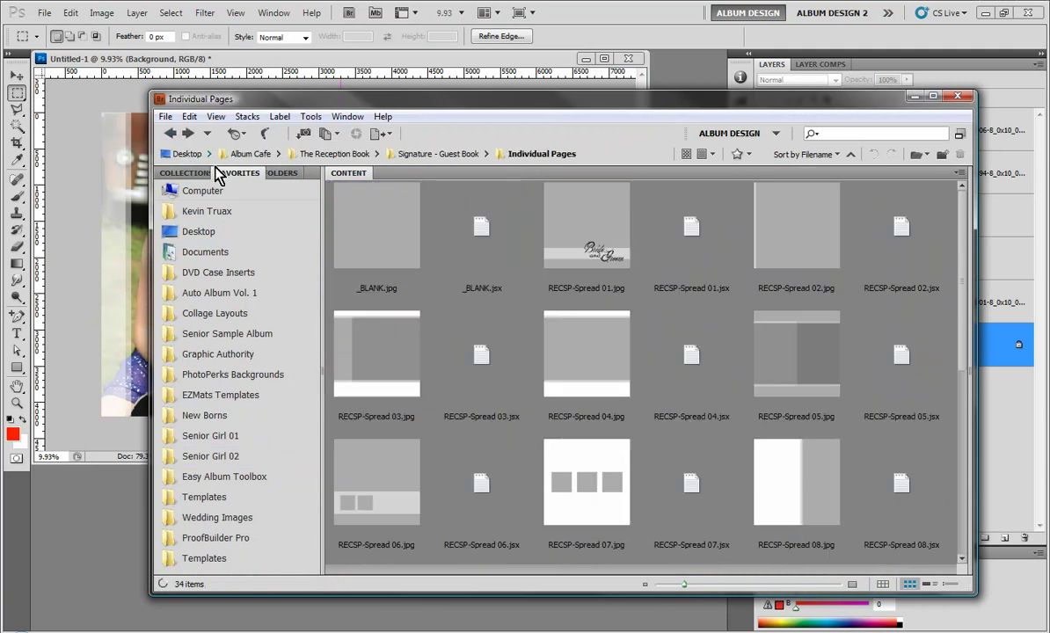
click(410, 246)
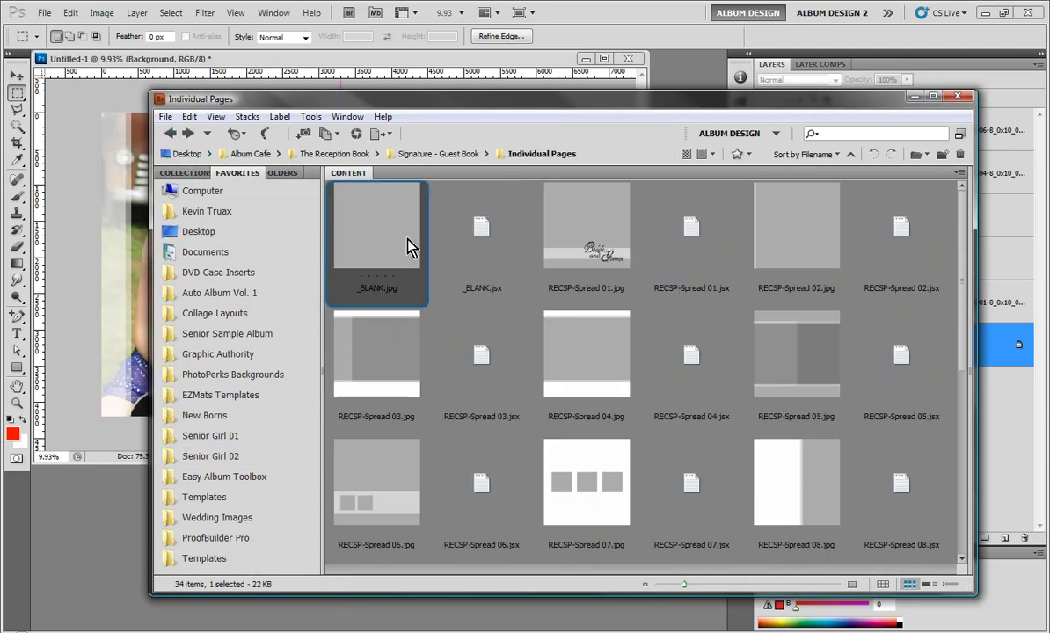
click(484, 234)
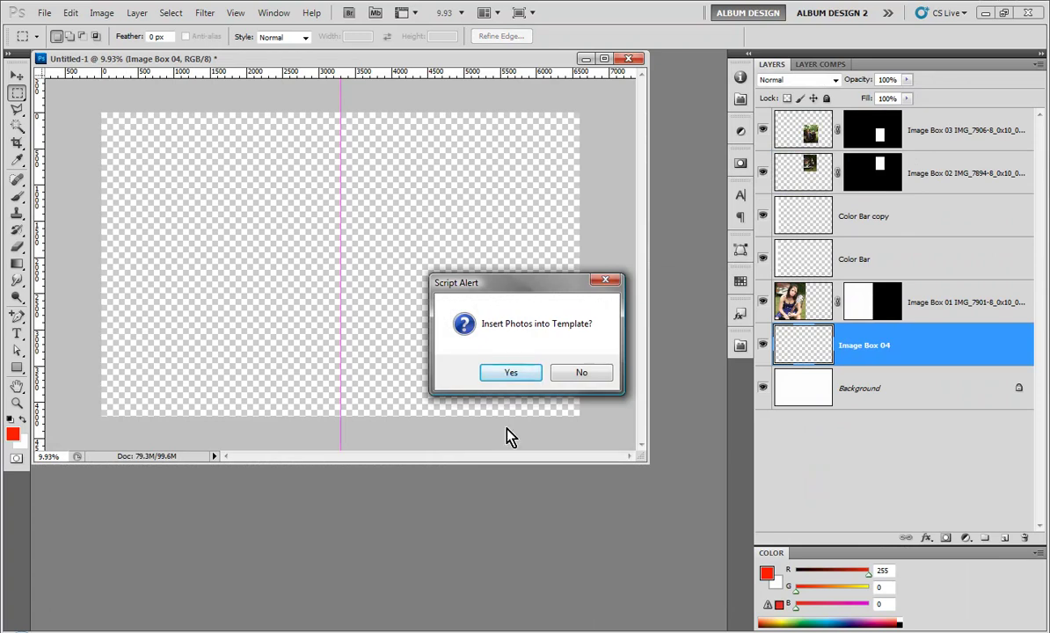
- Confirm inserting photos, and skip Image Boxes 01, 02 and 03 so they keep their existing photos
click(511, 373)
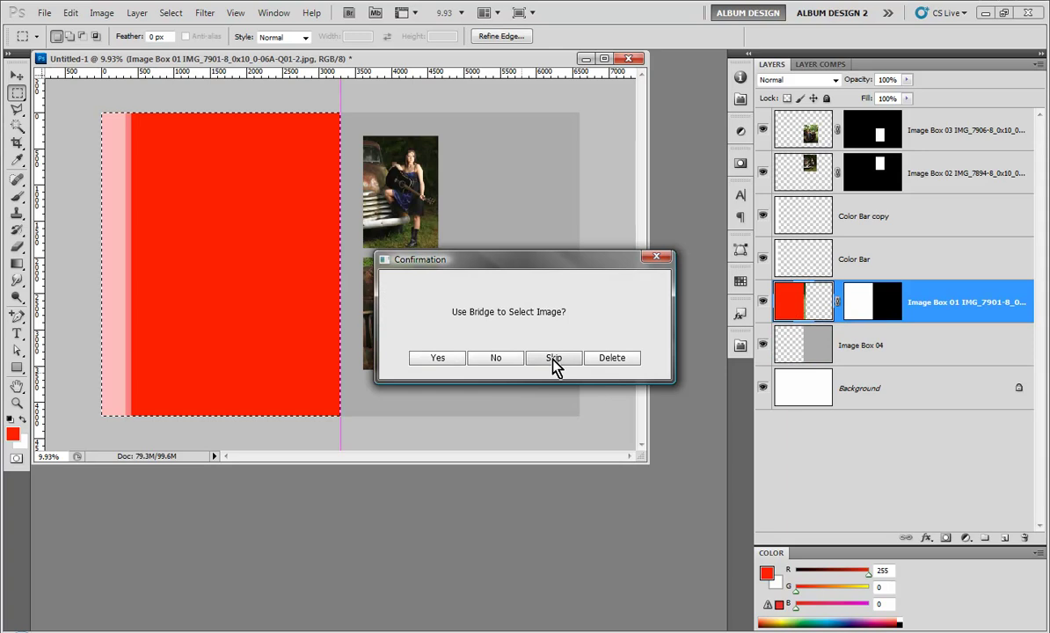
click(553, 359)
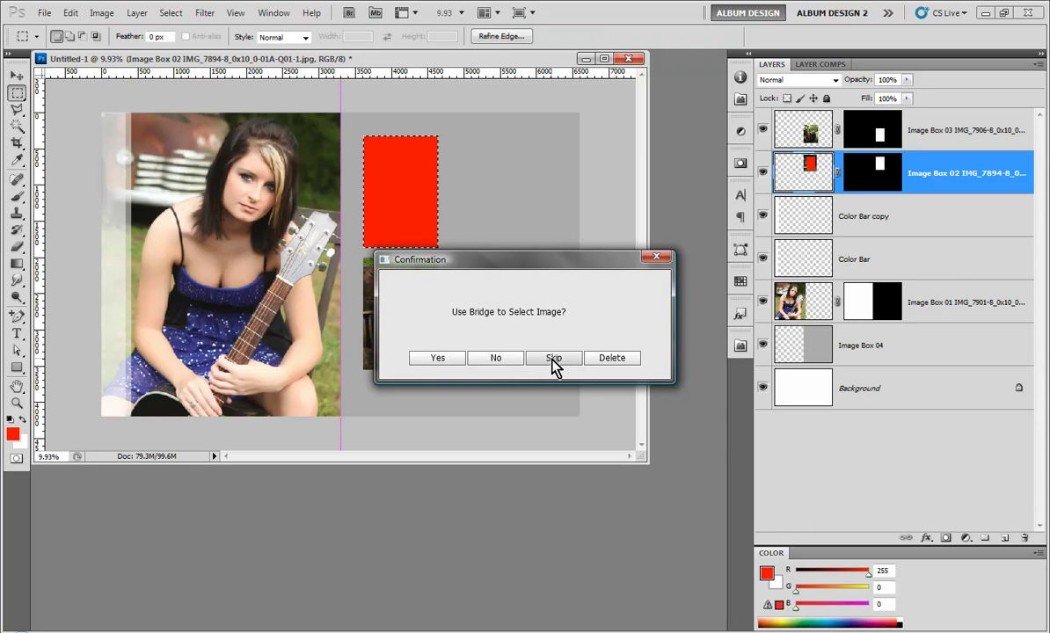
click(554, 360)
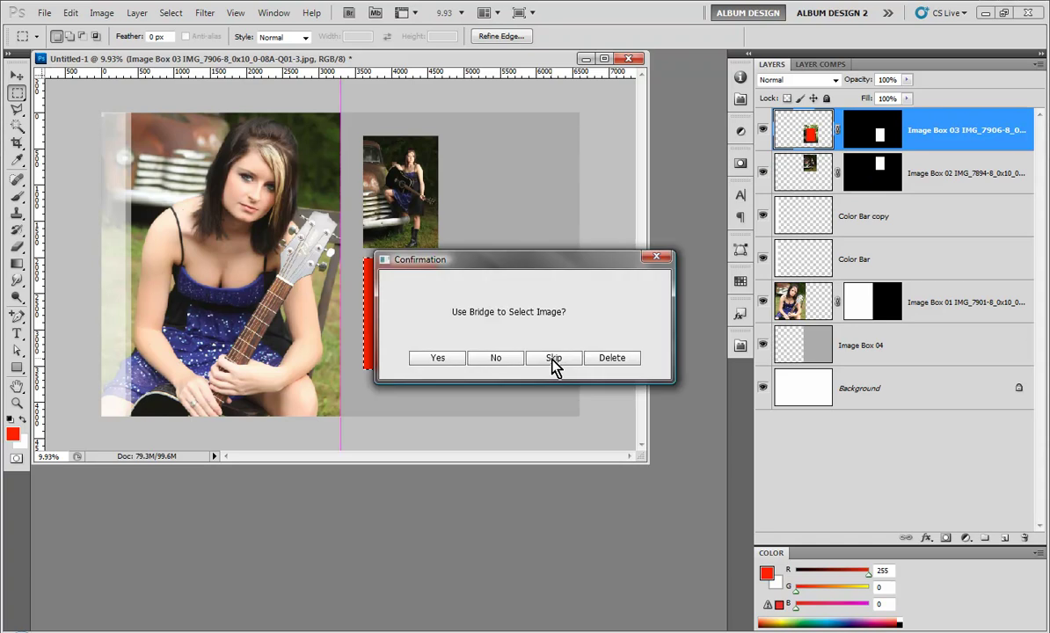
click(553, 359)
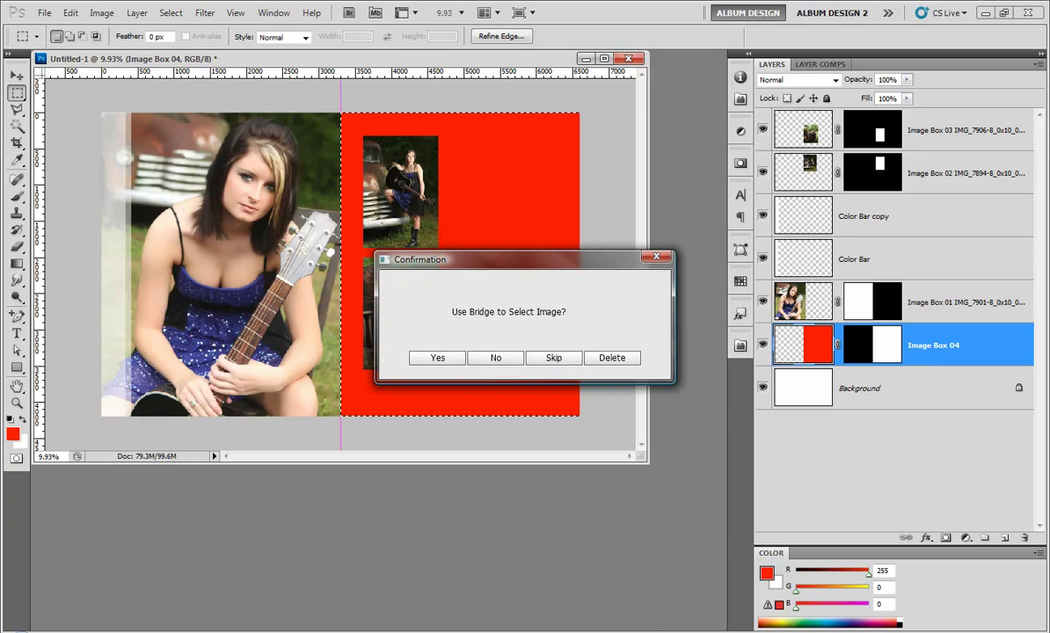
- Place the PhotoPerks PBT - 017 texture from Patterned Backgrounds into Image Box 04
click(437, 358)
click(242, 373)
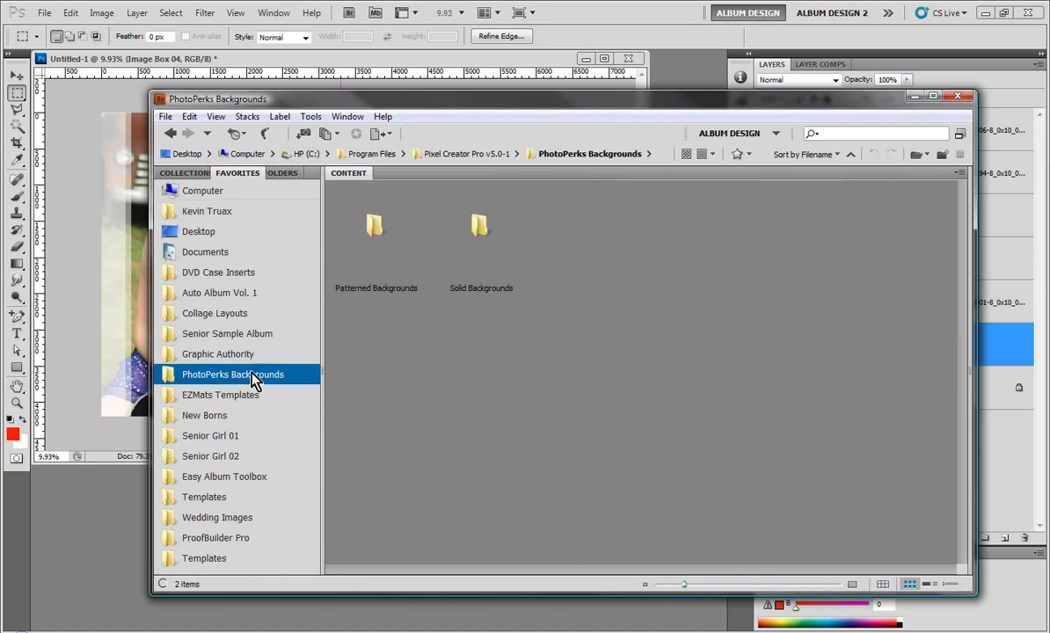
click(401, 231)
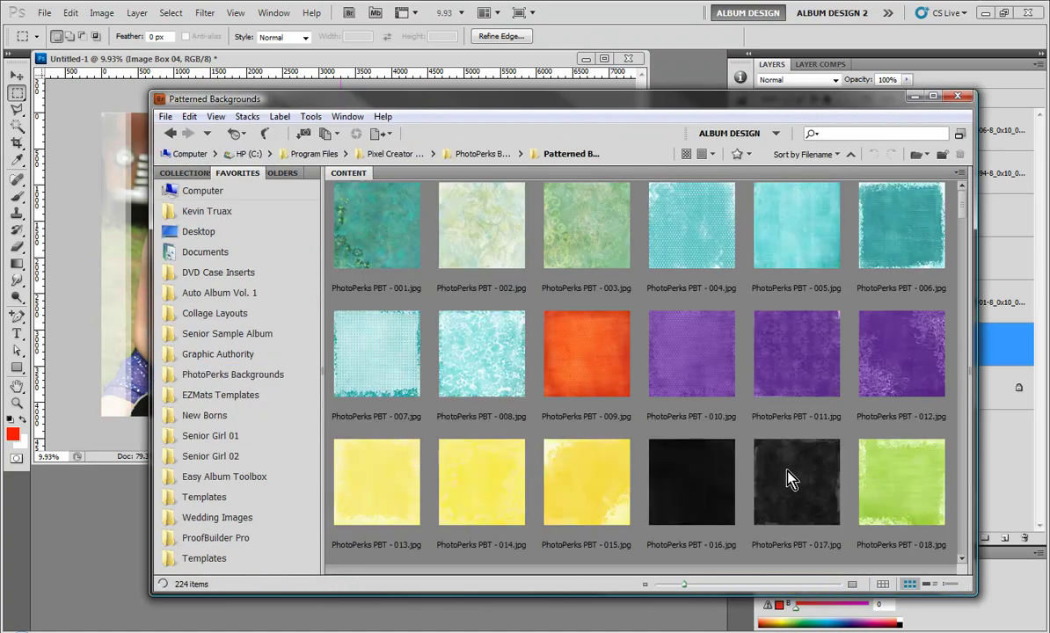
double_click(789, 477)
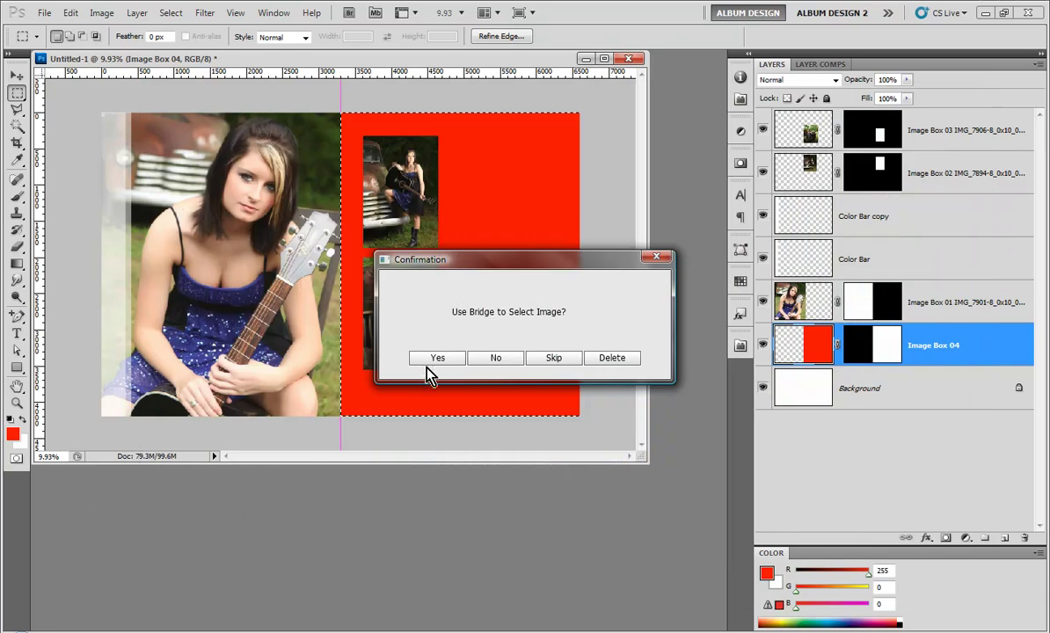
click(433, 360)
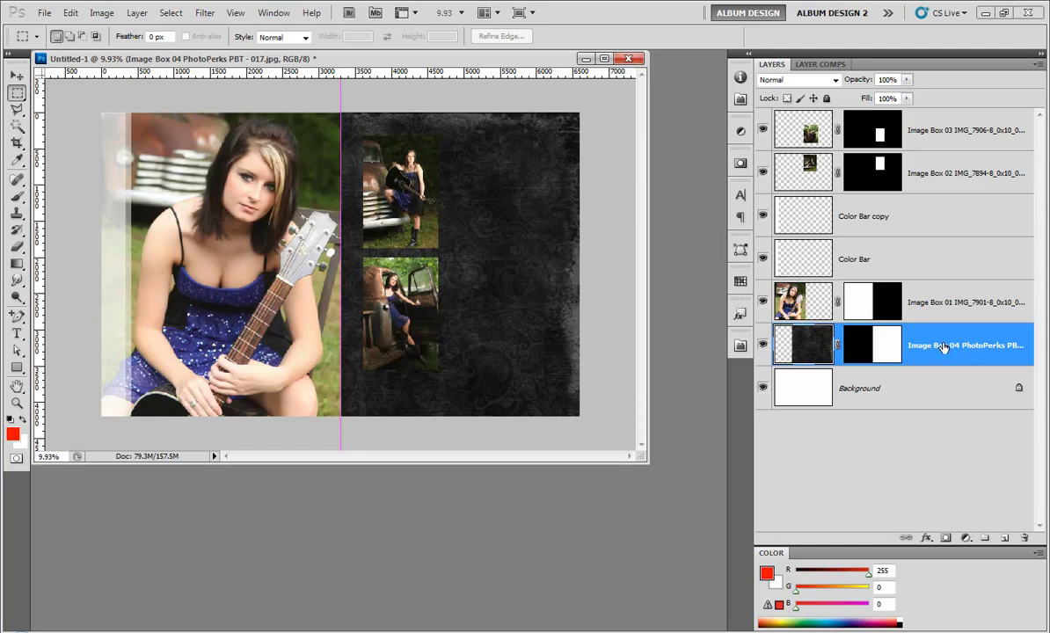
- Move the Image Box 04 texture layer up so it sits just below Image Box 02
drag(946, 356, 933, 127)
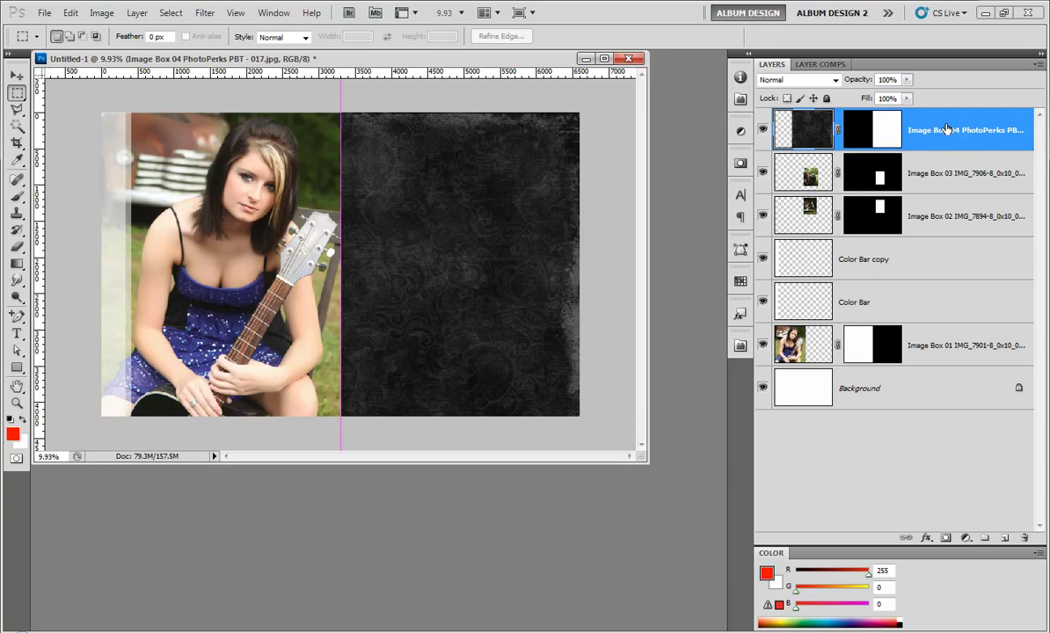
drag(946, 130, 943, 234)
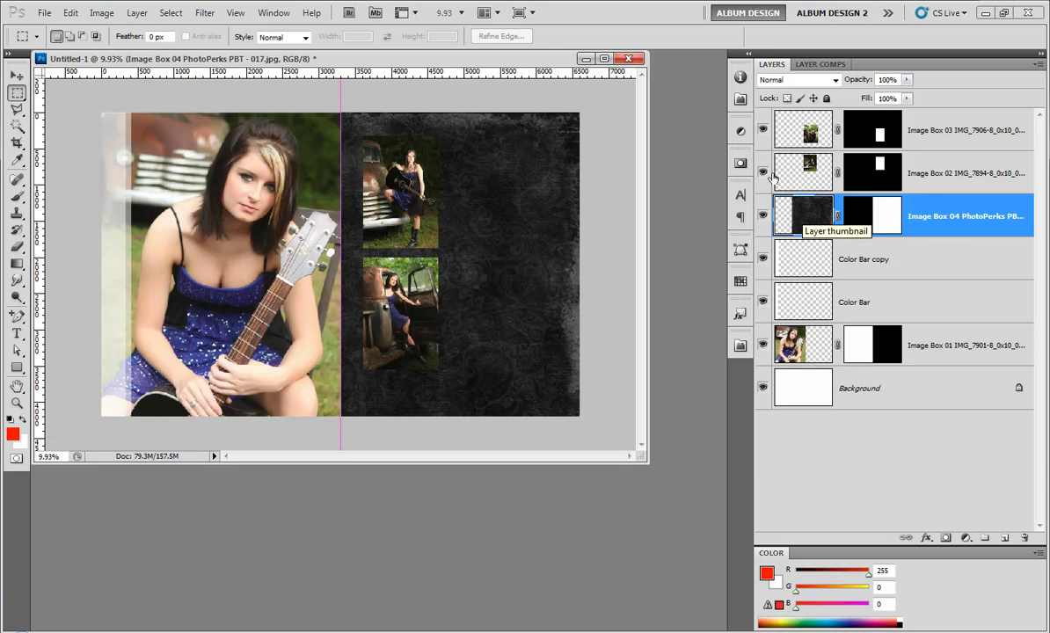
- Add a Hue/Saturation 1 adjustment layer with Colorize enabled for a sepia tint
click(741, 132)
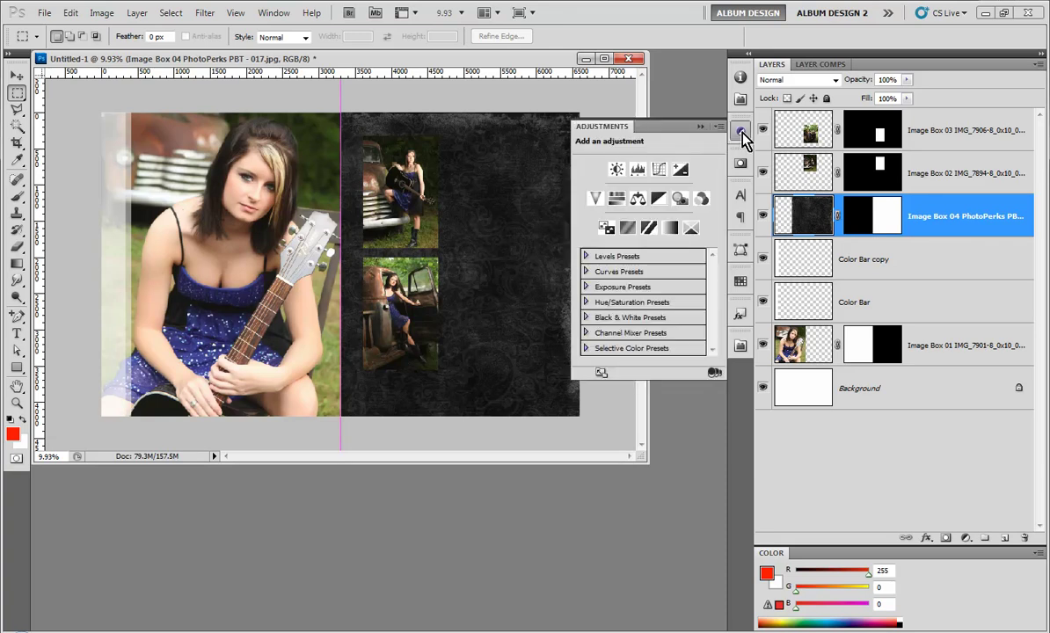
click(619, 202)
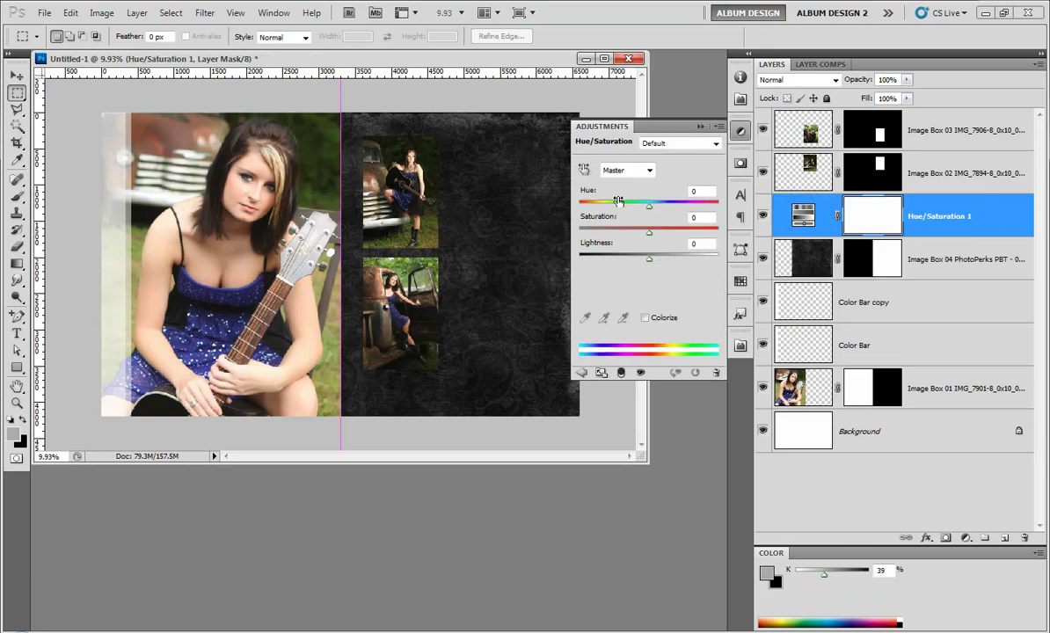
click(646, 318)
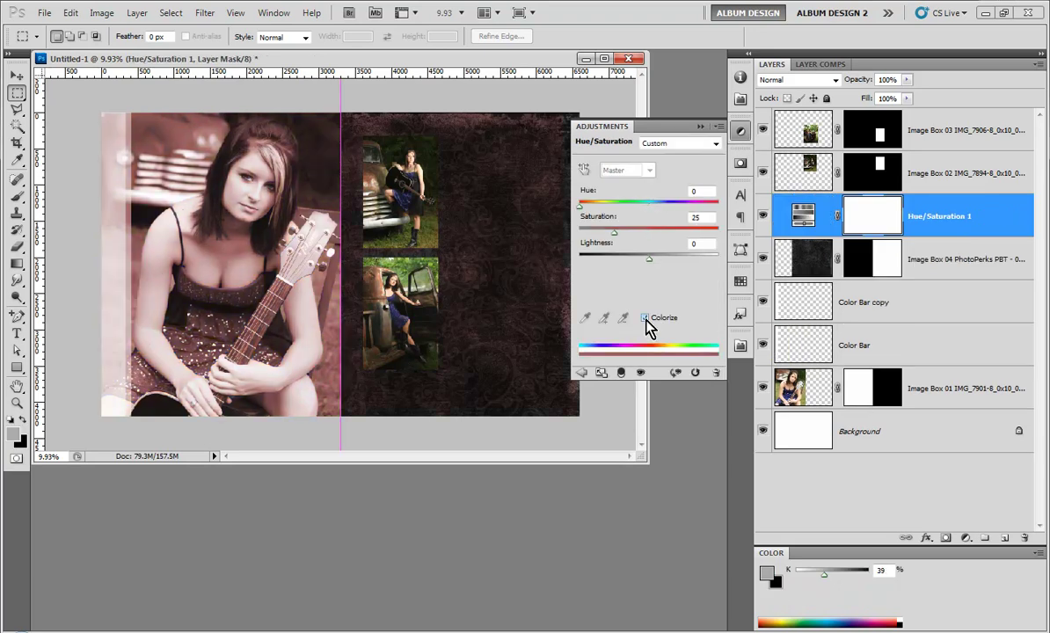
click(645, 318)
click(644, 319)
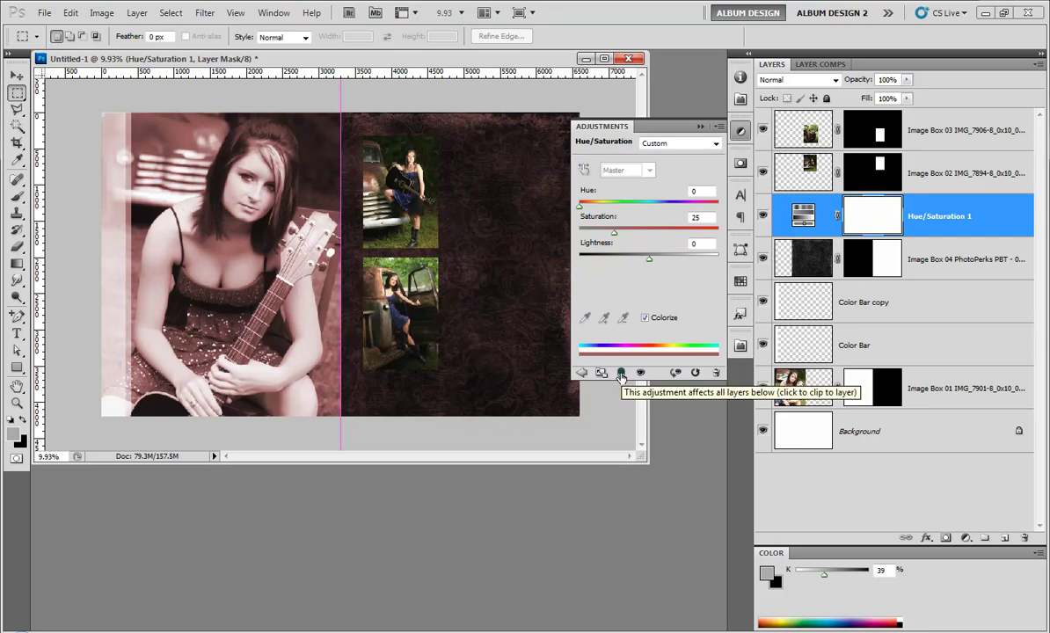
- Clip the Hue/Saturation tint to the texture layer and set Hue 25, Saturation 43, Lightness -1
click(620, 375)
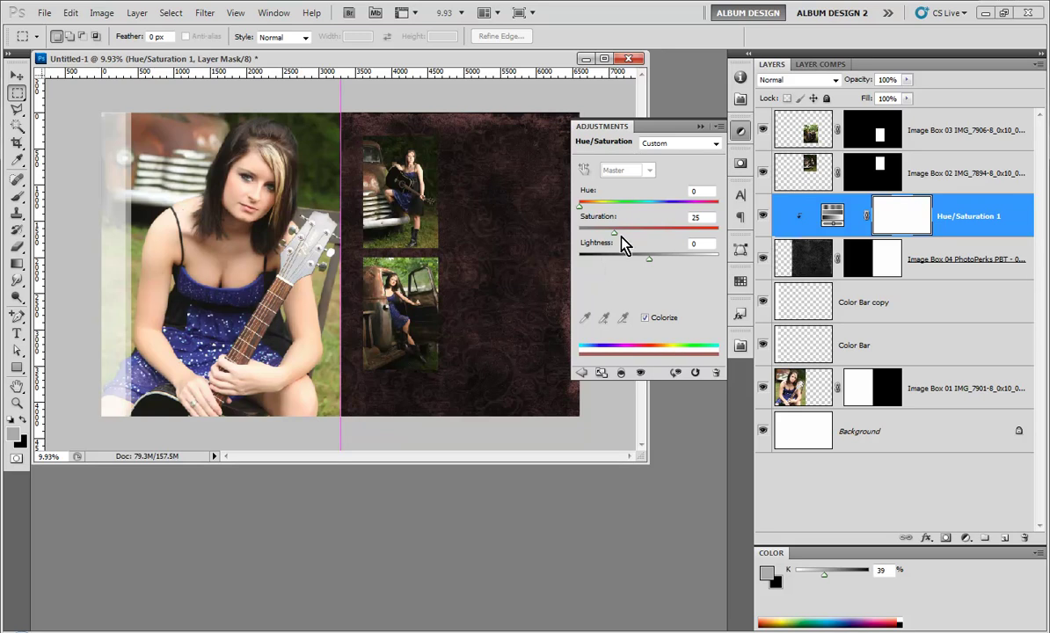
drag(614, 233, 639, 231)
mouse_move(582, 208)
mouse_down()
mouse_move(717, 211)
mouse_move(596, 211)
mouse_up()
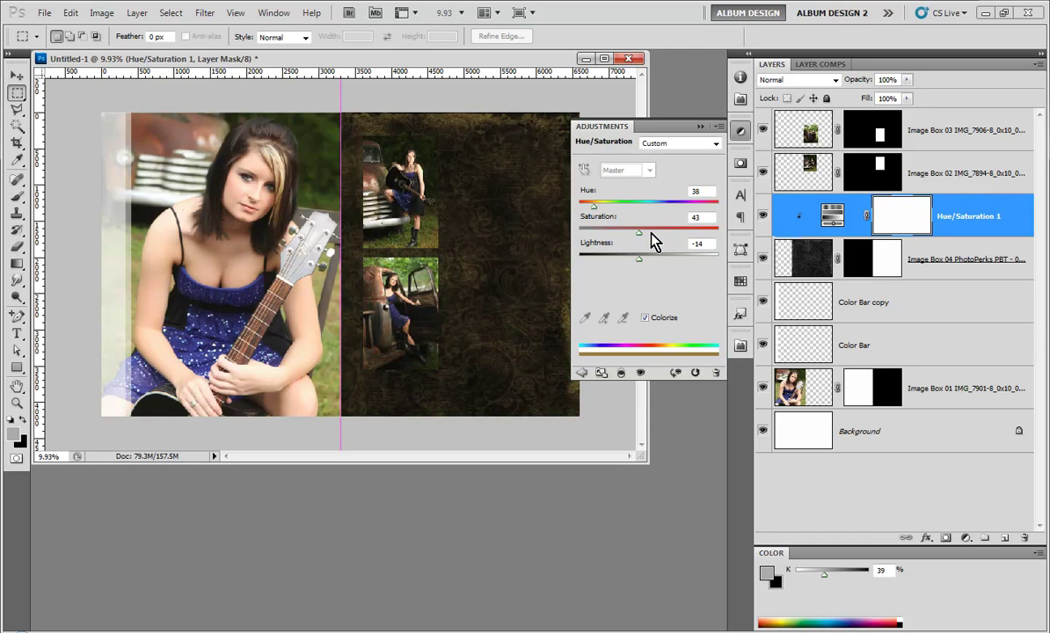
mouse_move(639, 262)
mouse_down()
mouse_move(661, 266)
mouse_move(648, 265)
mouse_up()
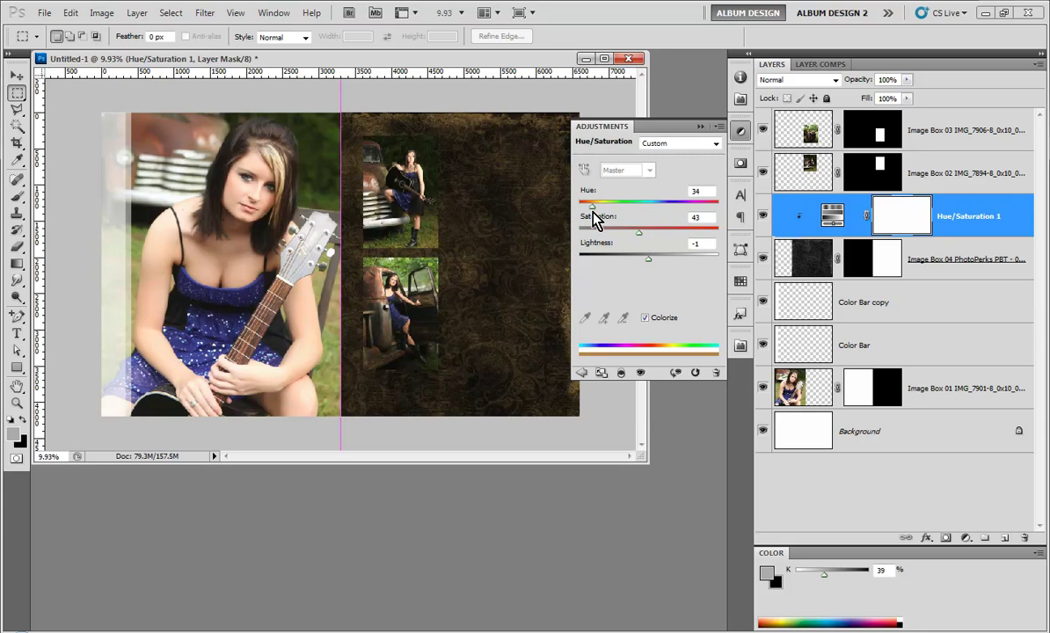
drag(595, 210, 589, 210)
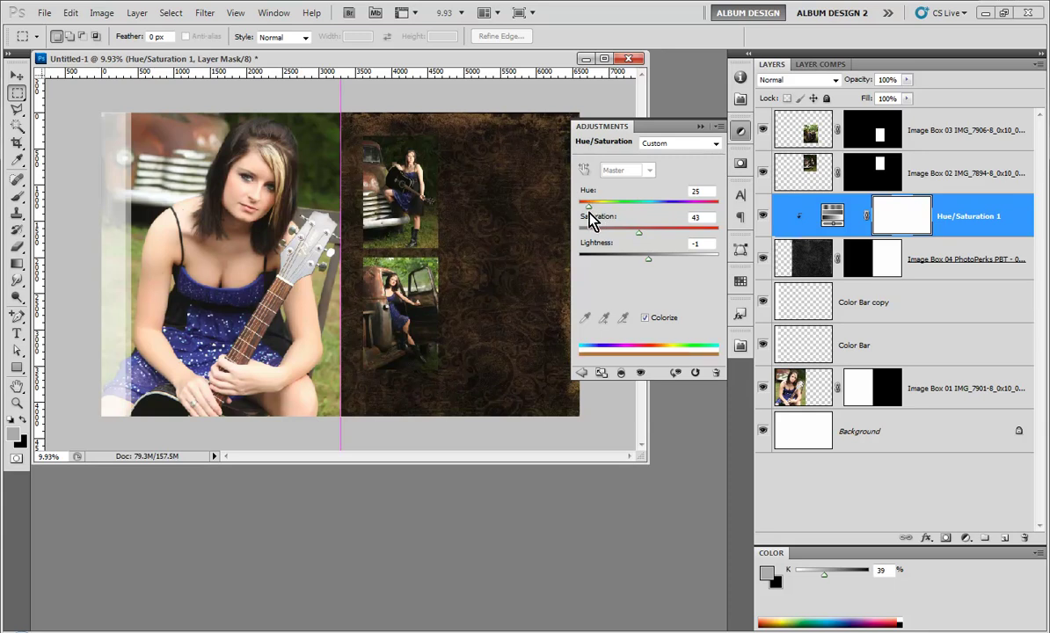
click(686, 439)
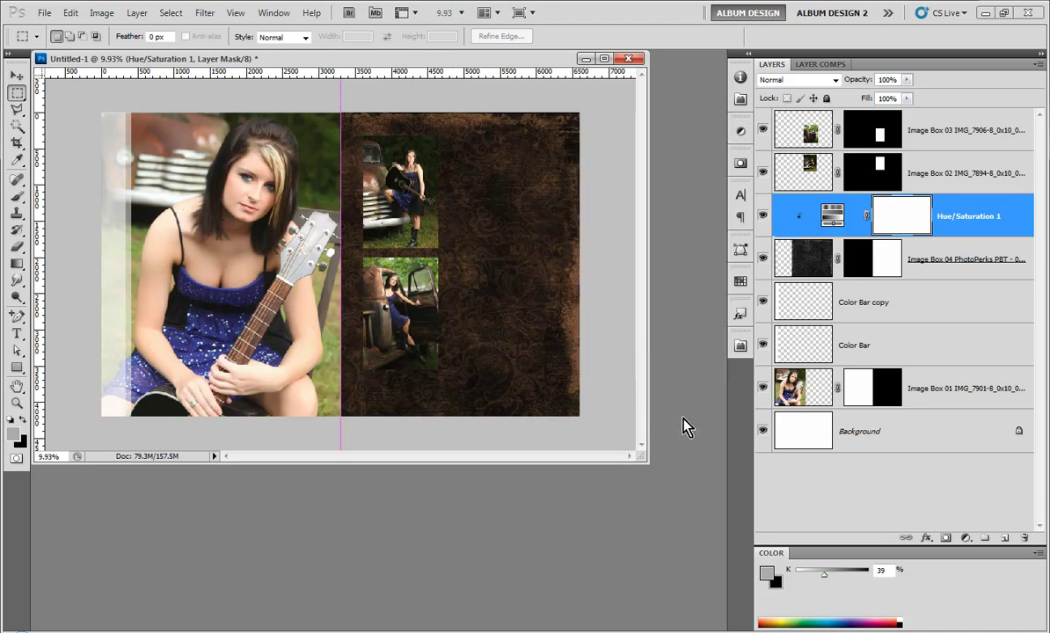
- Apply a thin white stroke layer style to both Image Box 02 and Image Box 03
key(v)
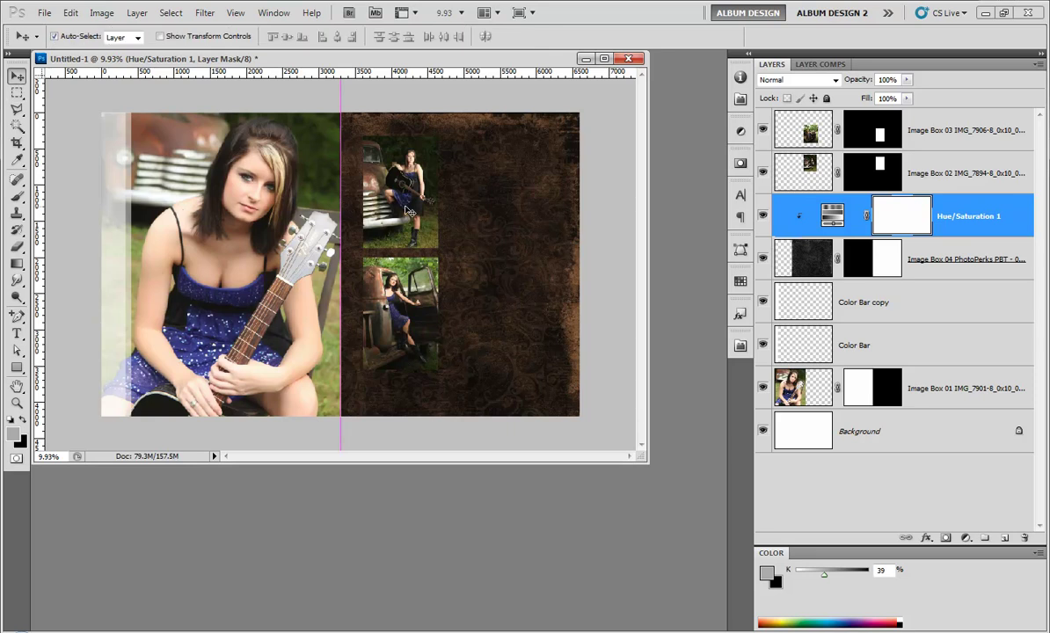
click(408, 209)
shift+click(403, 287)
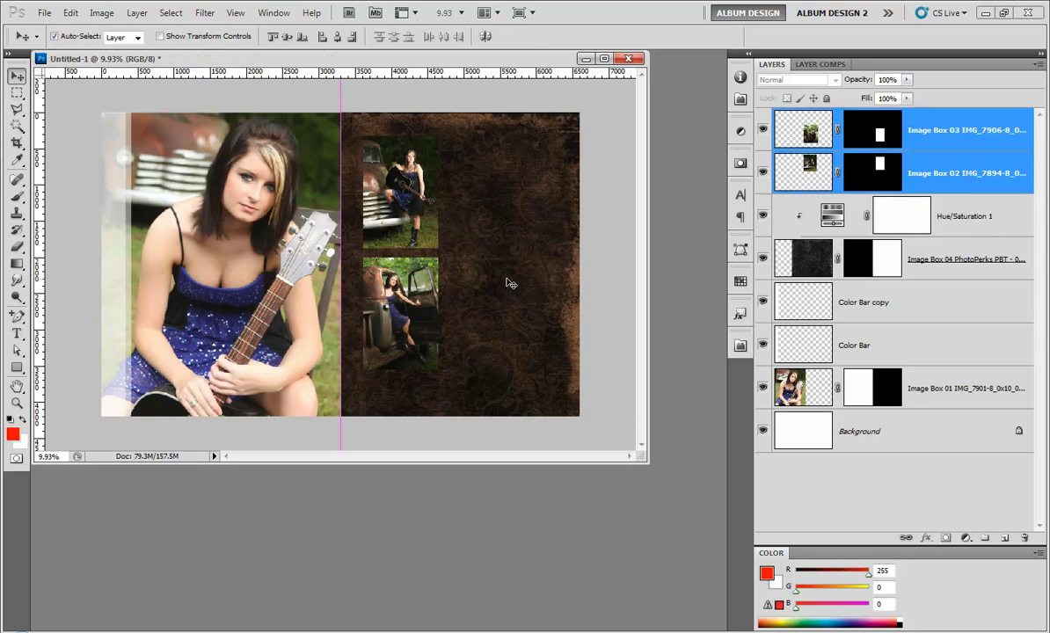
click(741, 315)
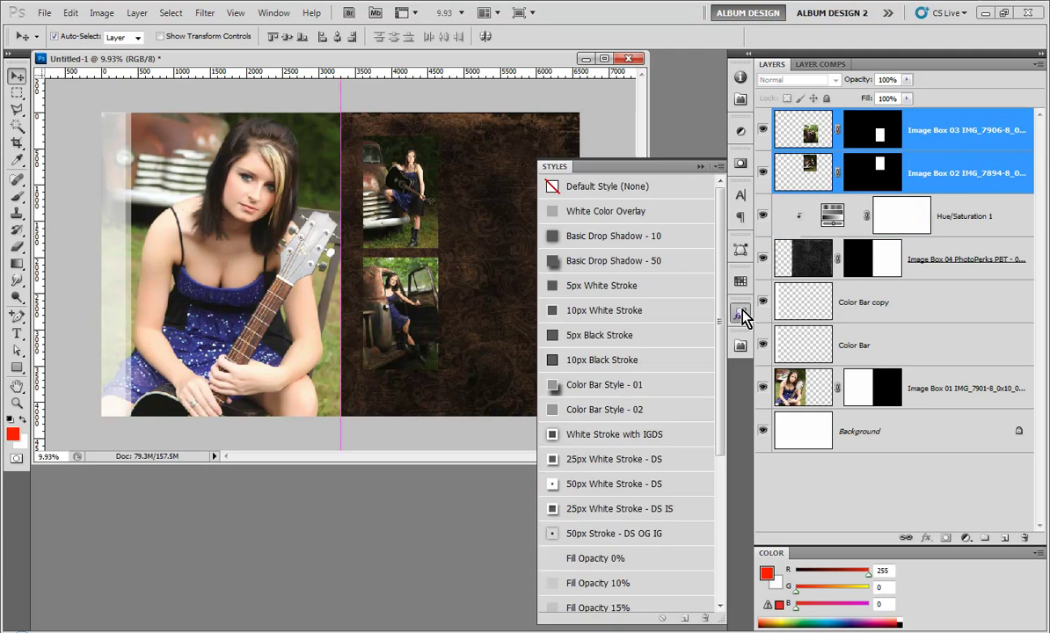
click(629, 290)
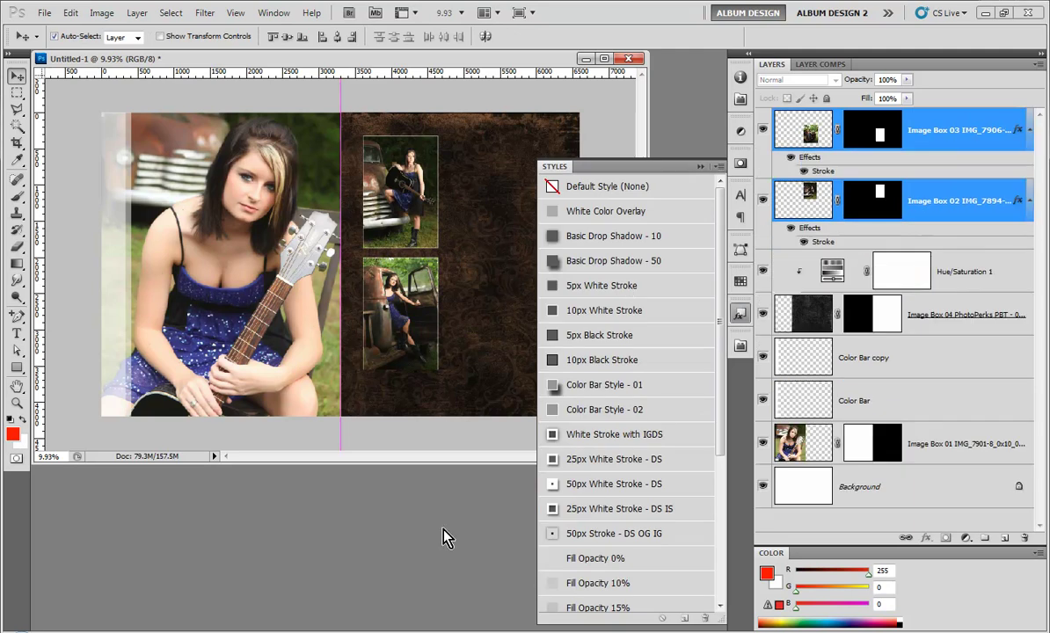
click(432, 550)
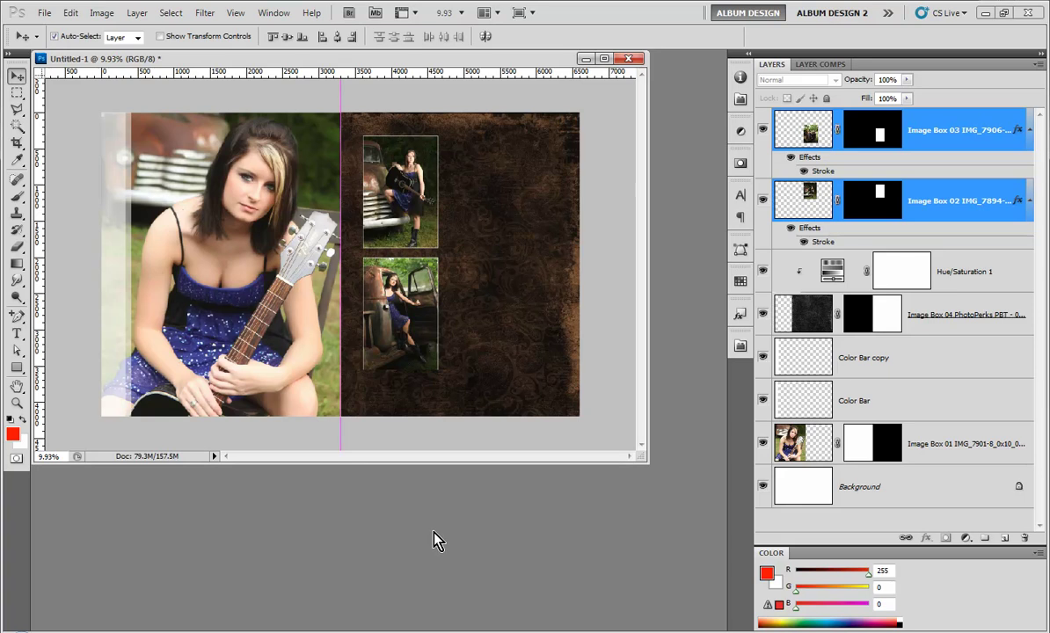
key(f)
key(f)
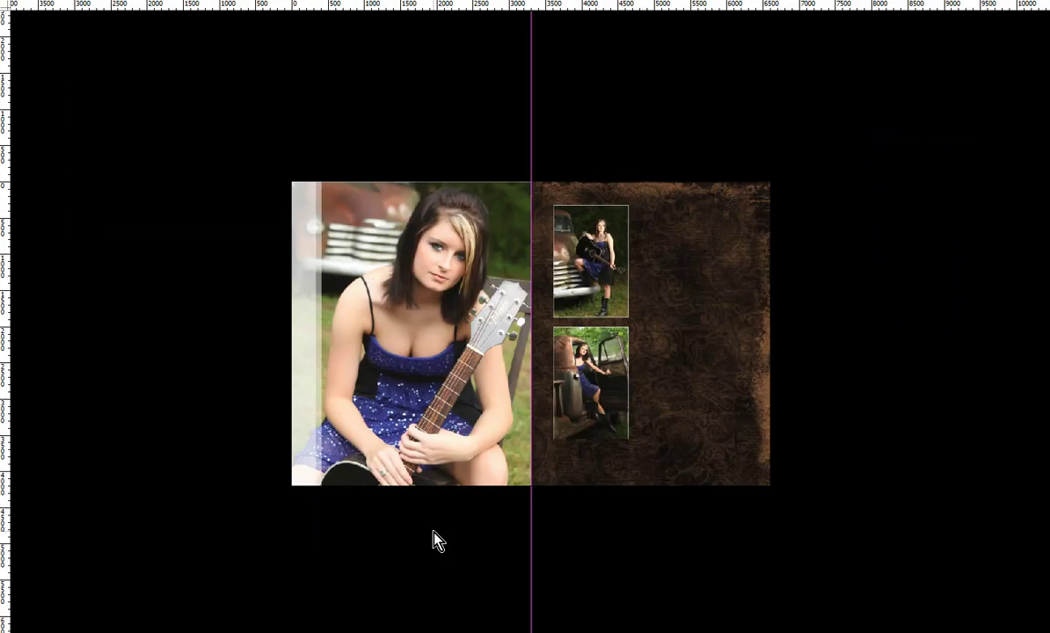
- Hide the page-centre guide and rulers, then zoom in on the finished spread
key(ctrl+semicolon)
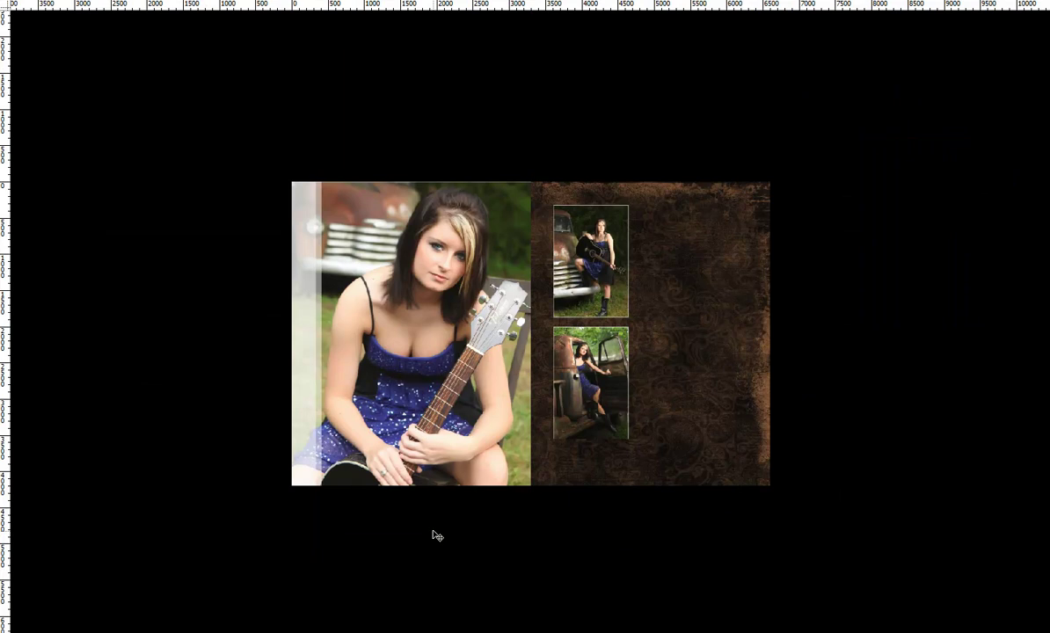
key(ctrl+r)
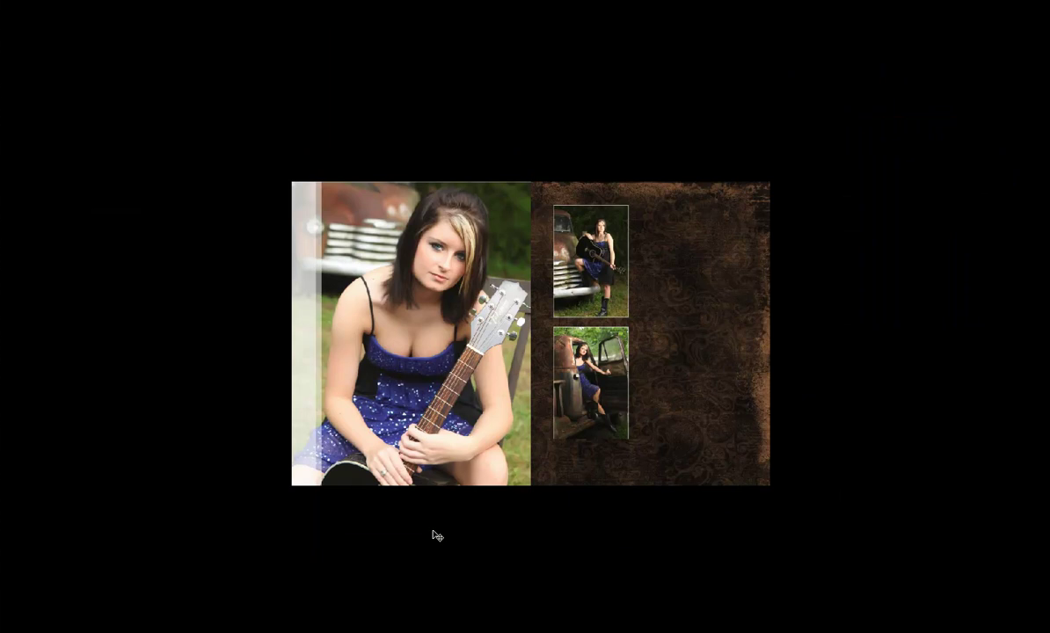
scroll(510, 389, up, 3)
scroll(556, 425, up, 2)
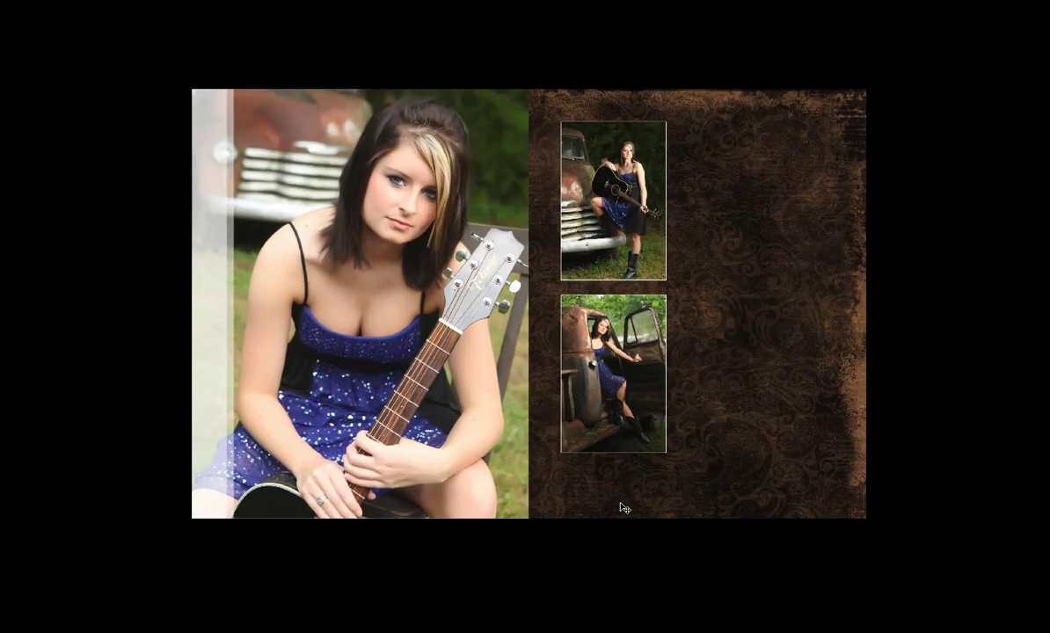